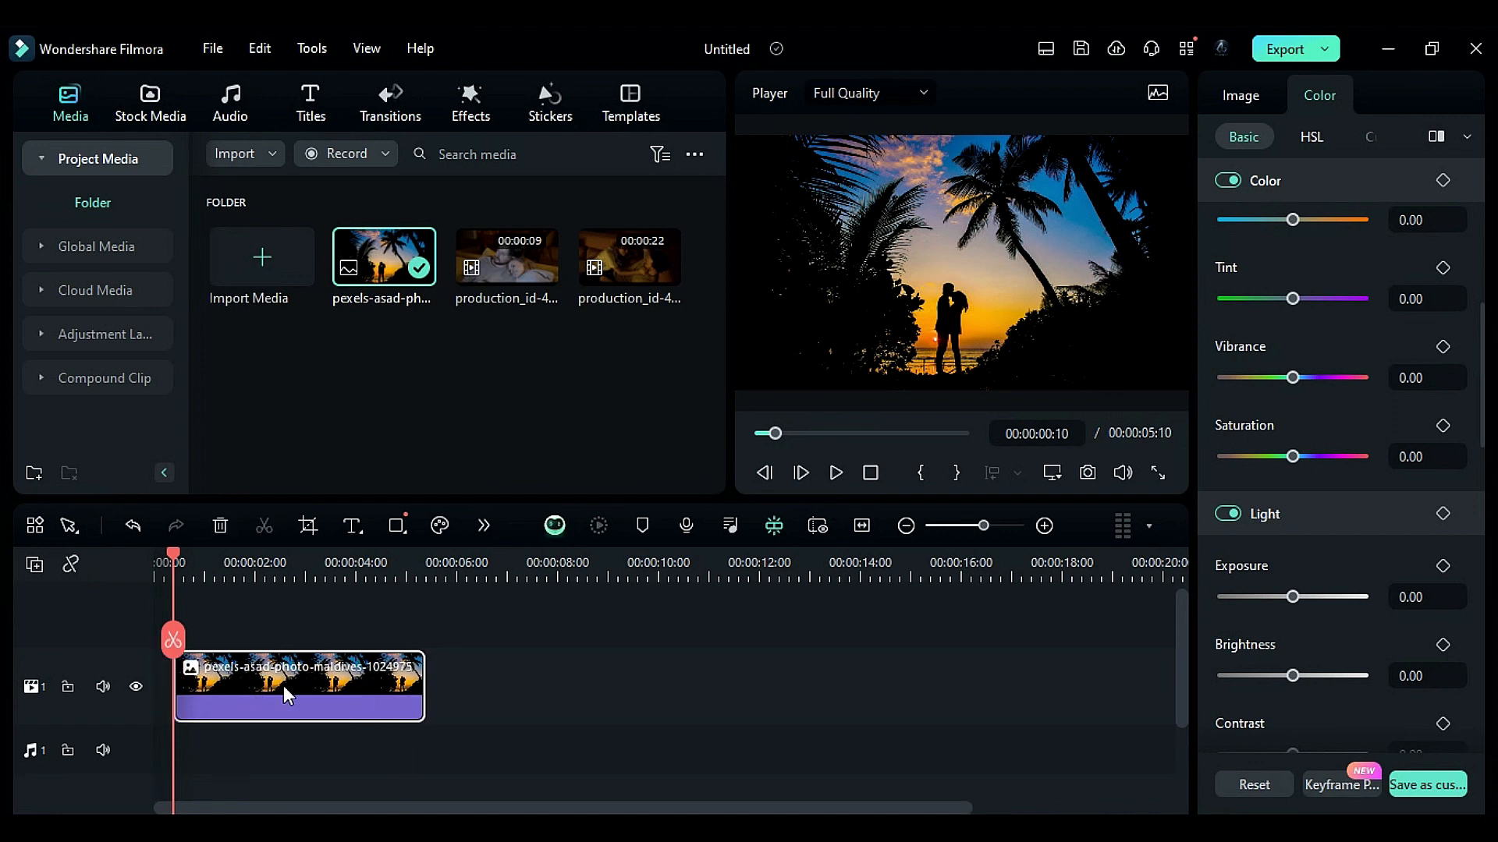
# - Set the sunset photo clip's scale to 151%
pyautogui.click(1240, 95)
pyautogui.click(1324, 264)
pyautogui.write('151')
pyautogui.press('Return')
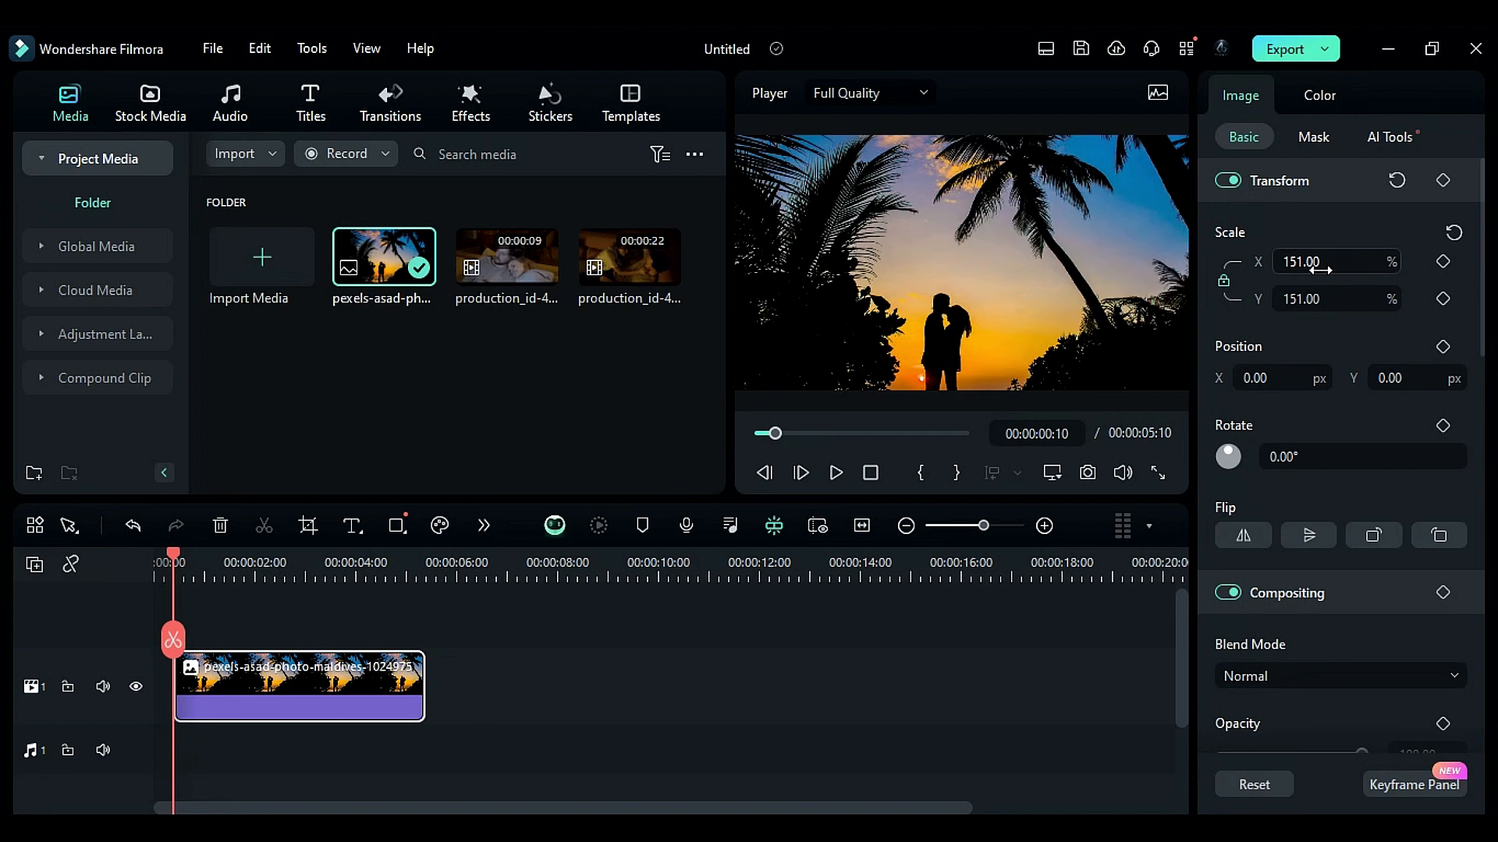
# - Set the photo's position to X -125 px and Y 226 px
pyautogui.click(1280, 368)
pyautogui.write('-125')
pyautogui.press('Tab')
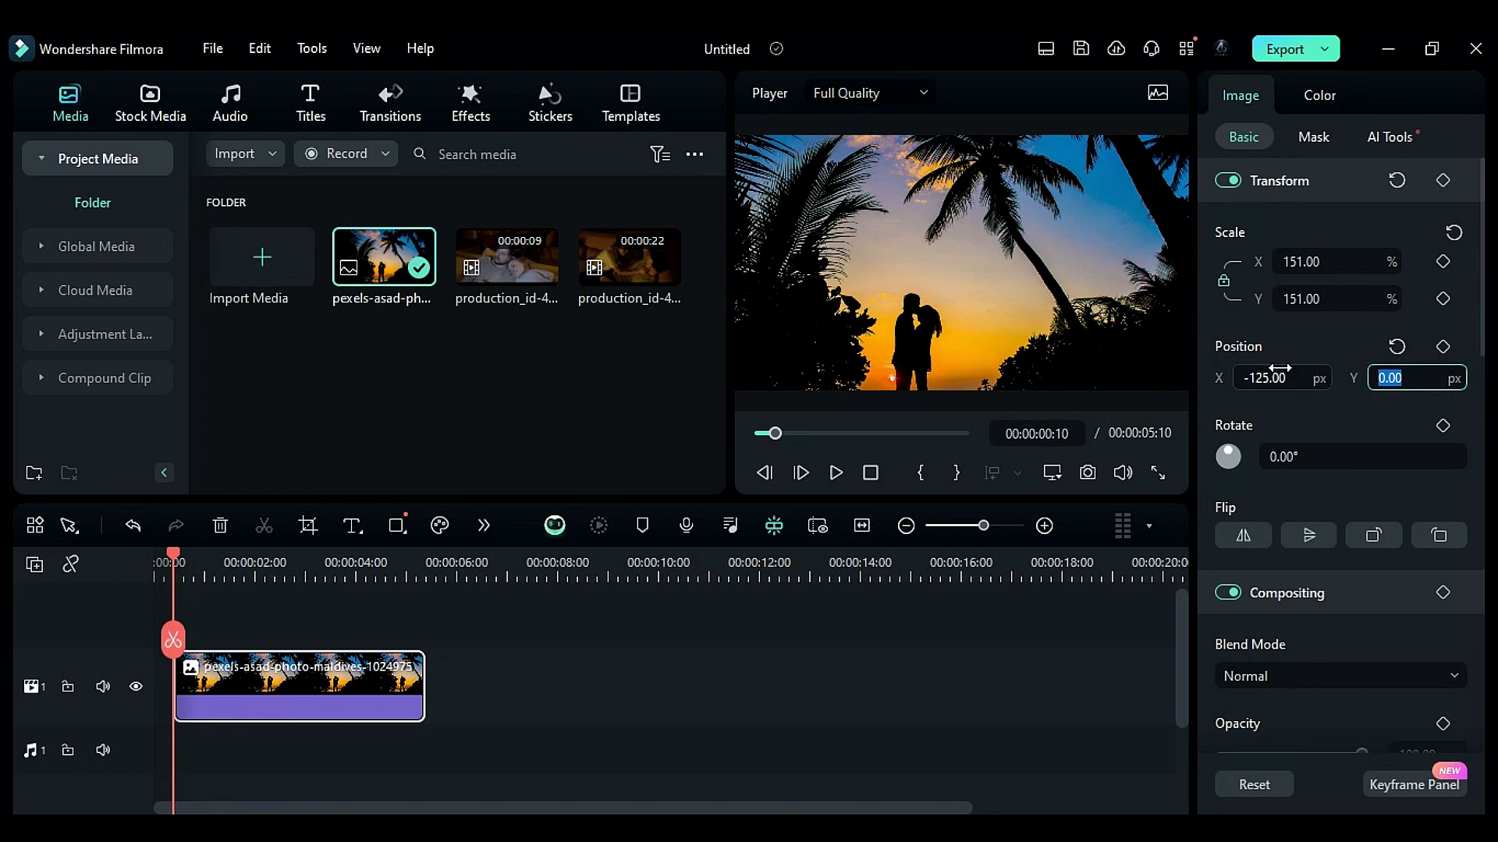
pyautogui.write('226')
pyautogui.press('Return')
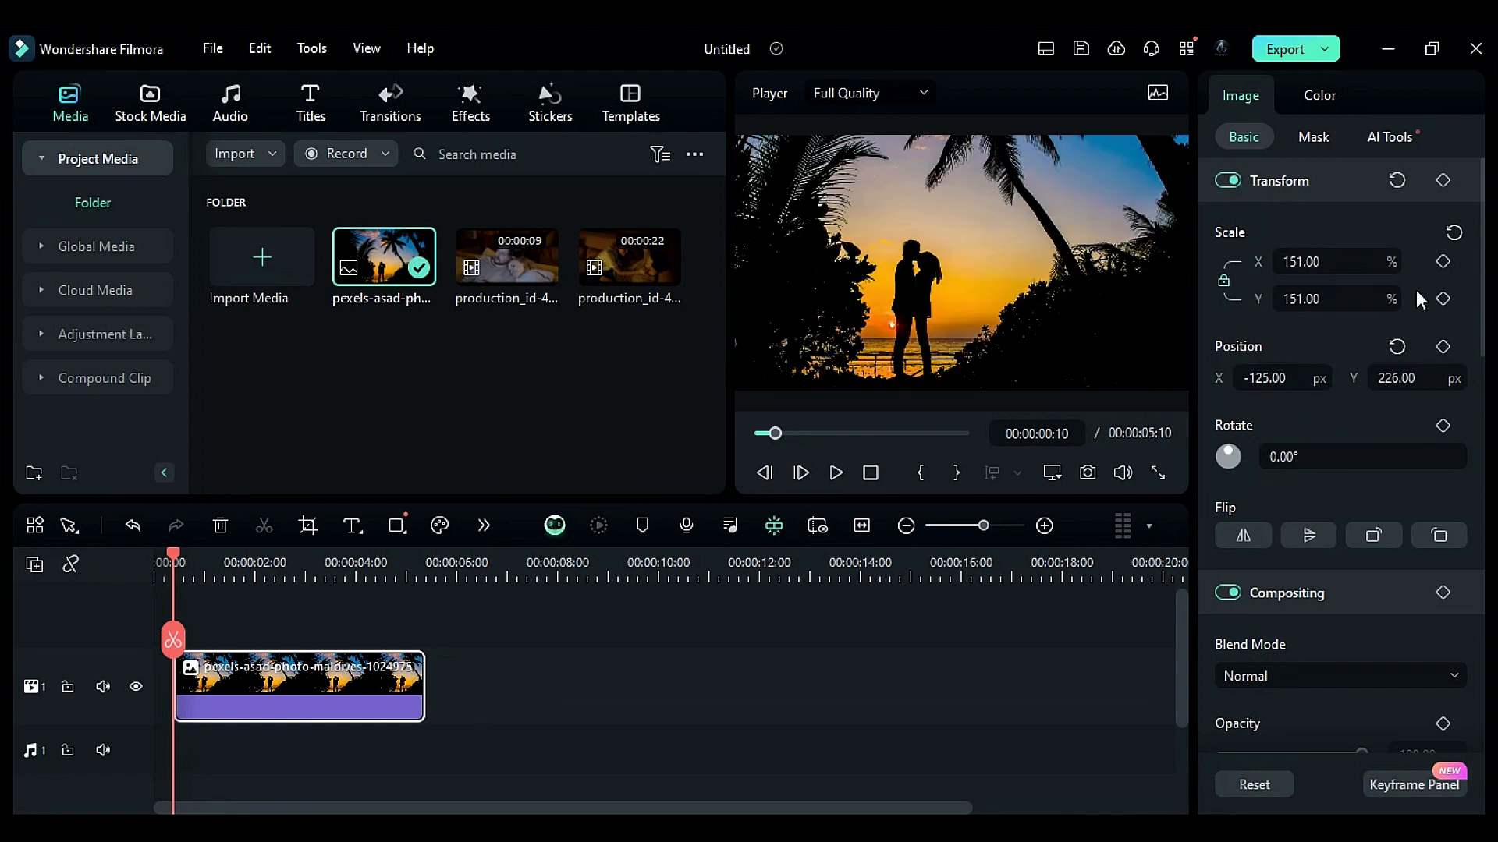
# - Keyframe the scale and position at the clip start, and at about 4 seconds set scale to 131% and Y position to 139 px
pyautogui.click(1442, 261)
pyautogui.click(1442, 347)
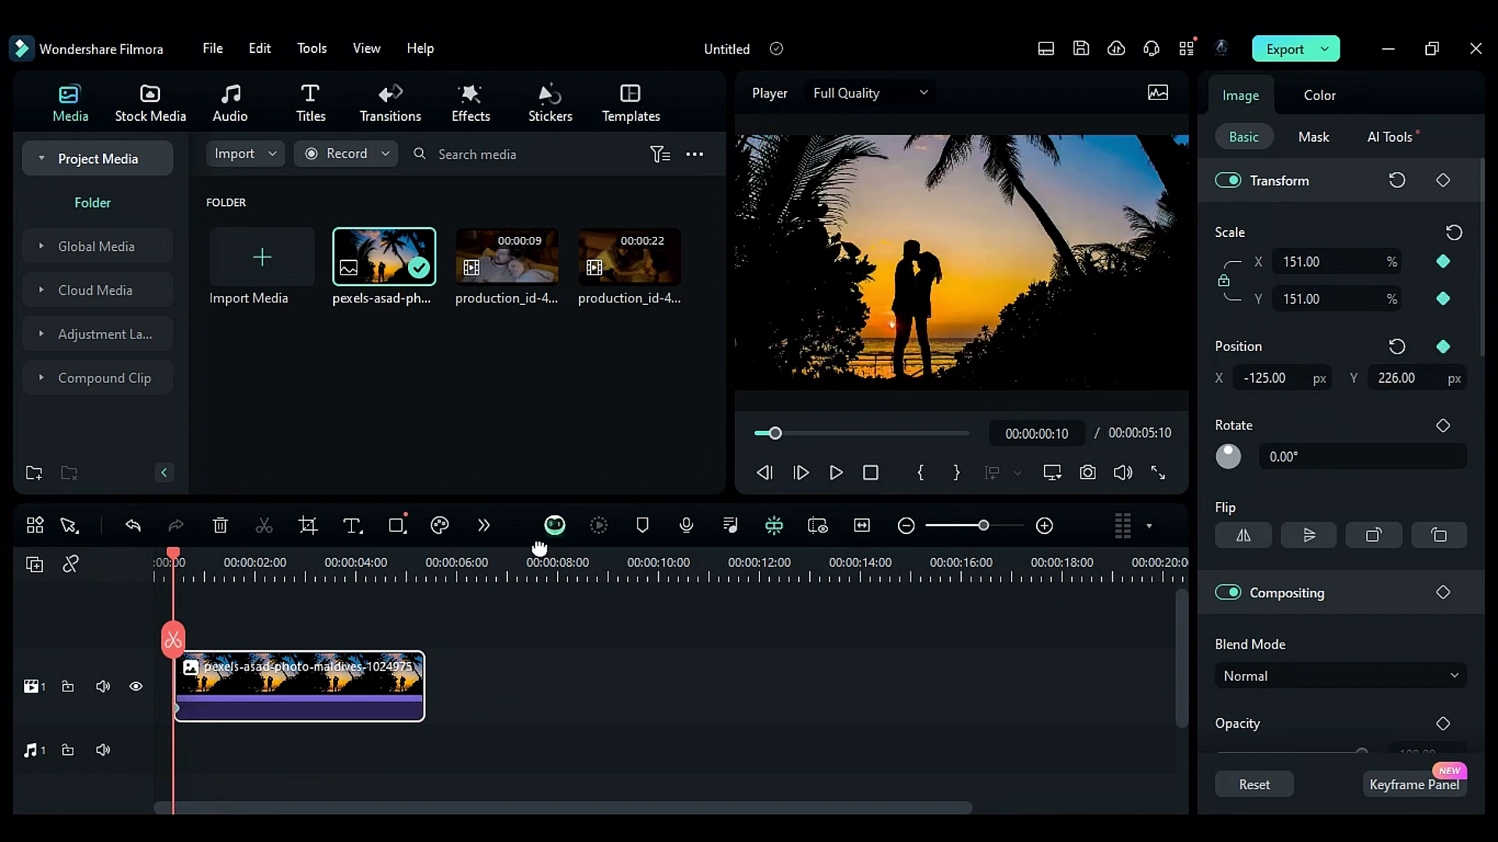
pyautogui.moveTo(174, 562); pyautogui.dragTo(376, 616)
pyautogui.click(1319, 299)
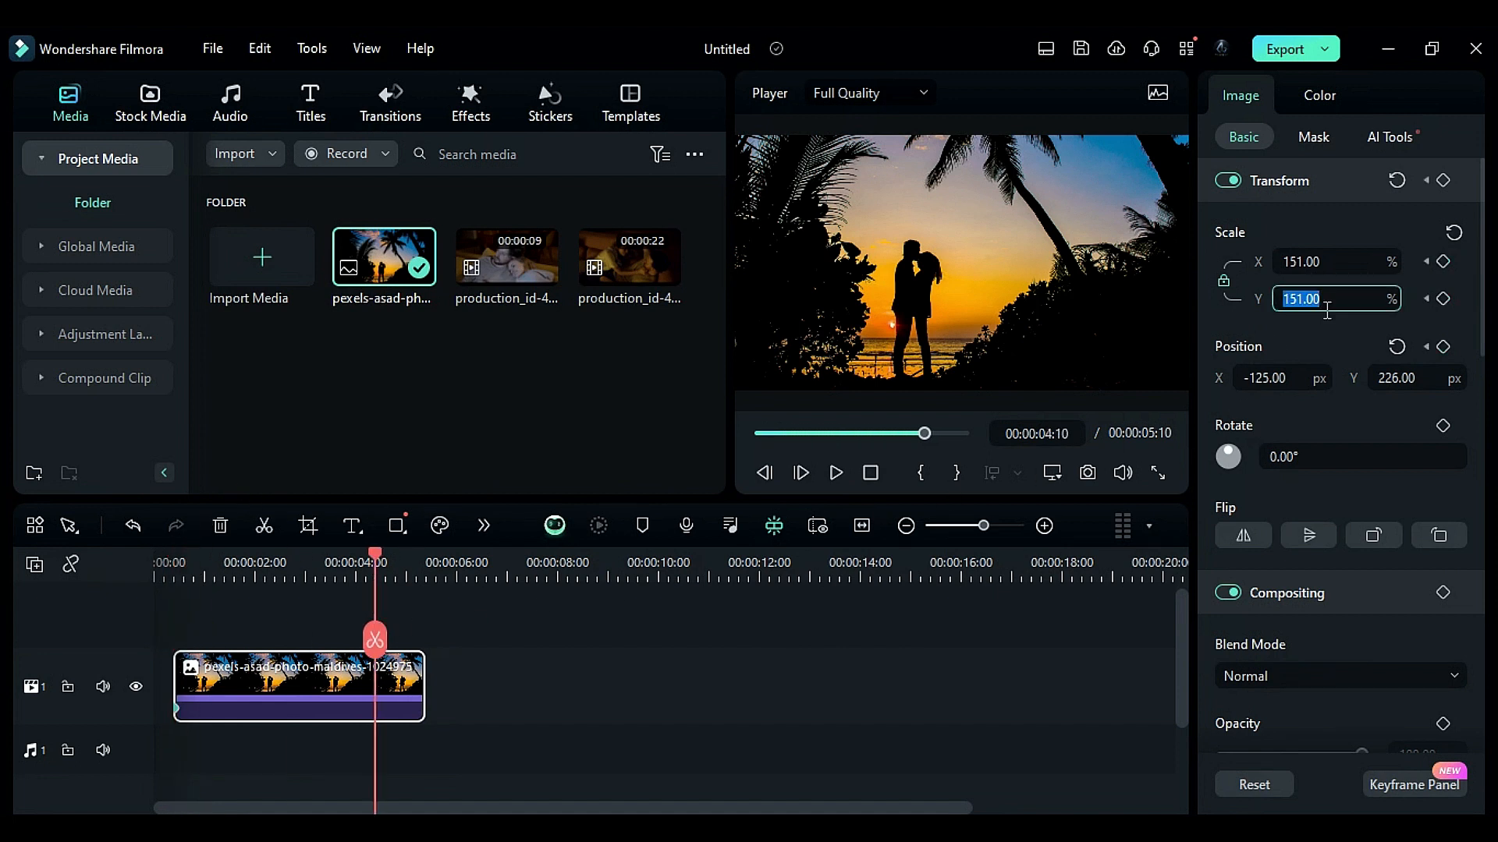
pyautogui.write('131')
pyautogui.press('Return')
pyautogui.click(1385, 379)
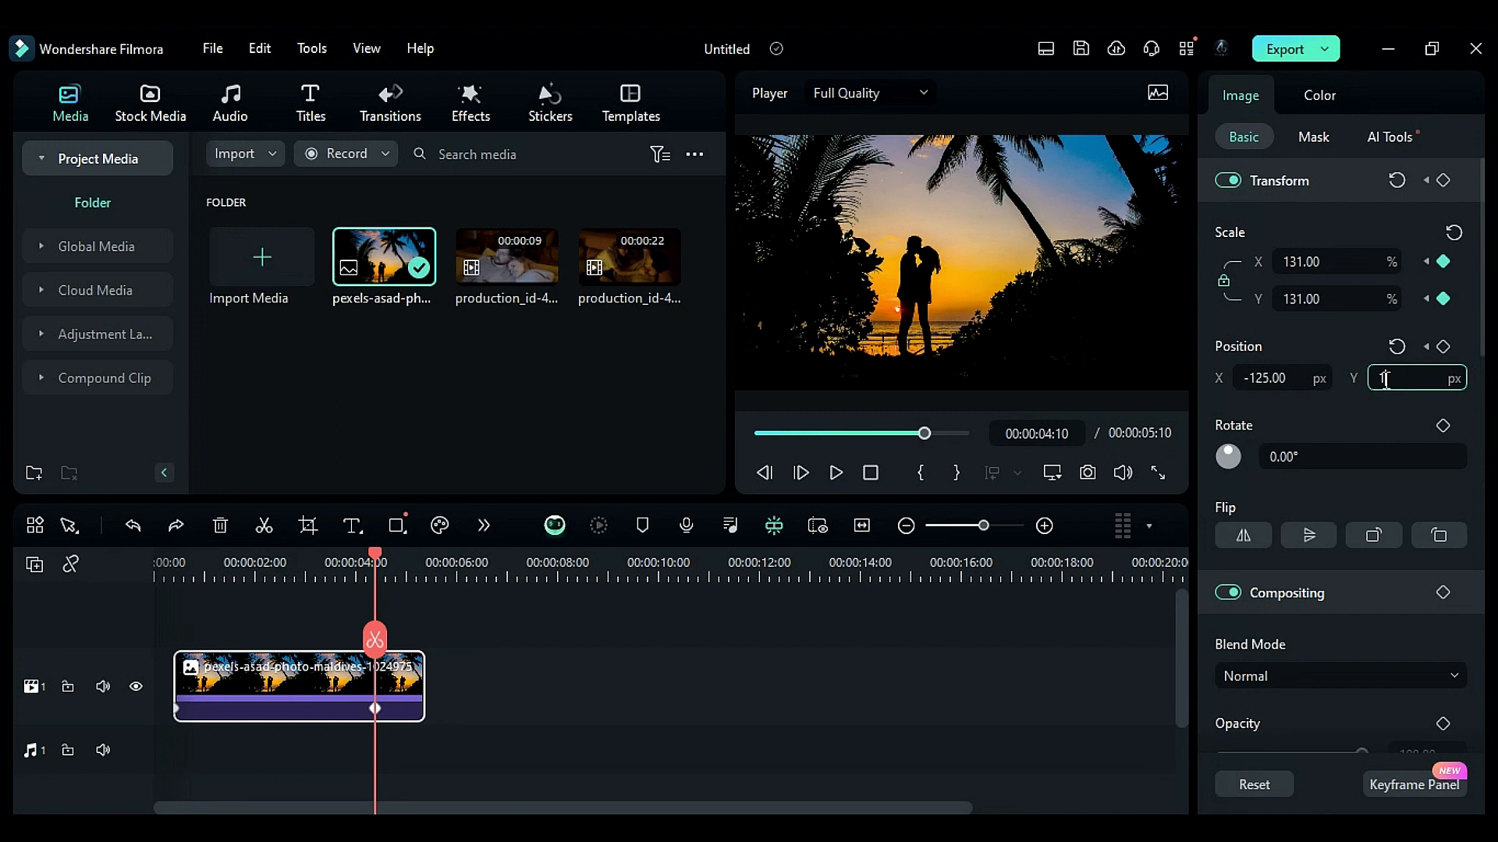
pyautogui.write('139')
pyautogui.press('Return')
# - Duplicate the photo clip onto a second track and make the upper copy black and white with vibrance and saturation at -100
pyautogui.moveTo(178, 568); pyautogui.dragTo(378, 601)
pyautogui.moveTo(315, 660); pyautogui.dragTo(305, 642)
pyautogui.click(311, 568)
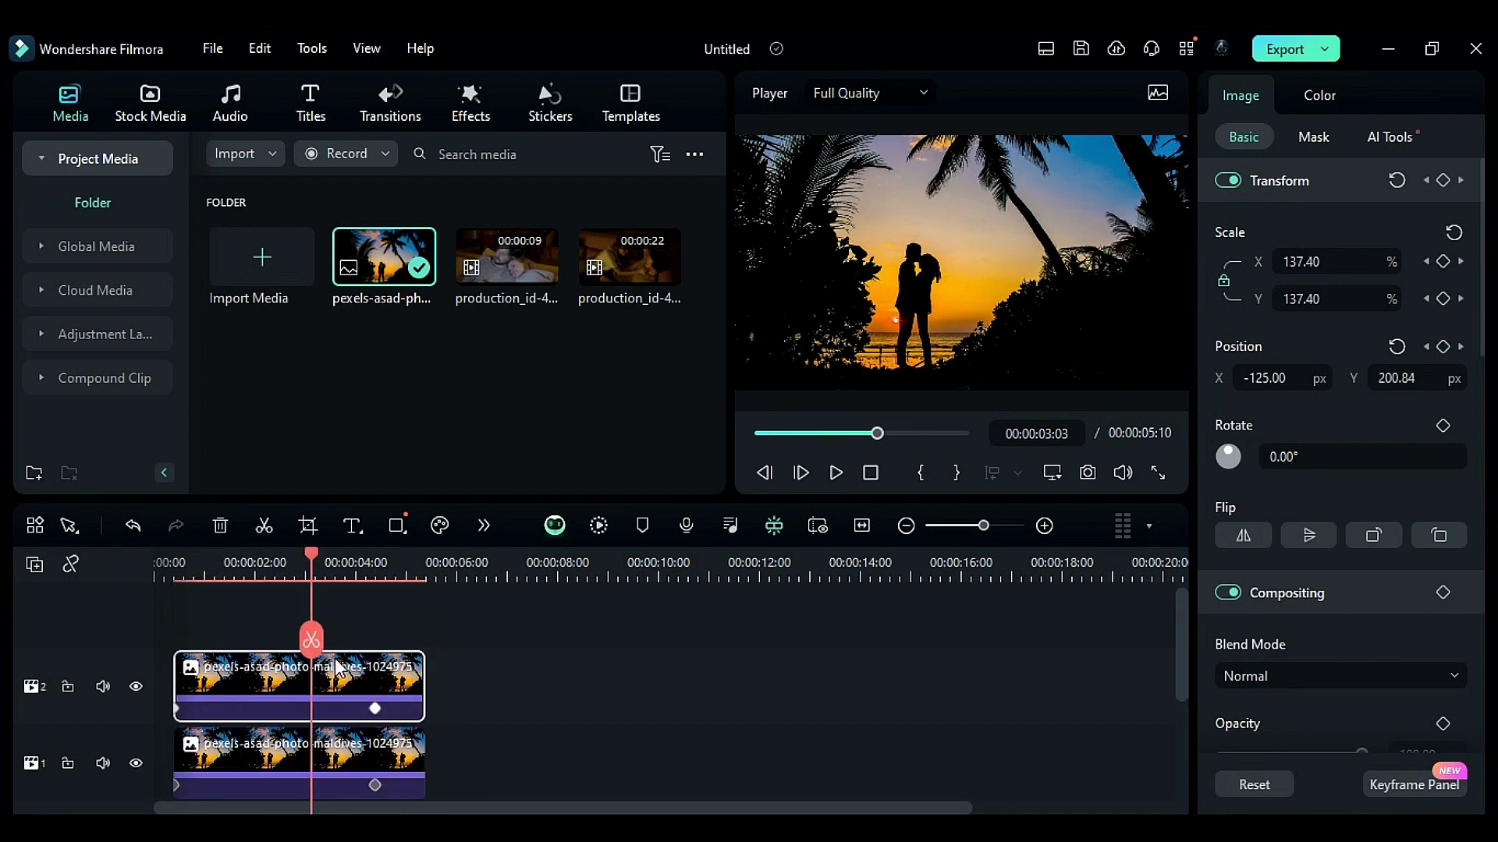
pyautogui.click(1319, 97)
pyautogui.moveTo(1288, 380); pyautogui.dragTo(1220, 385)
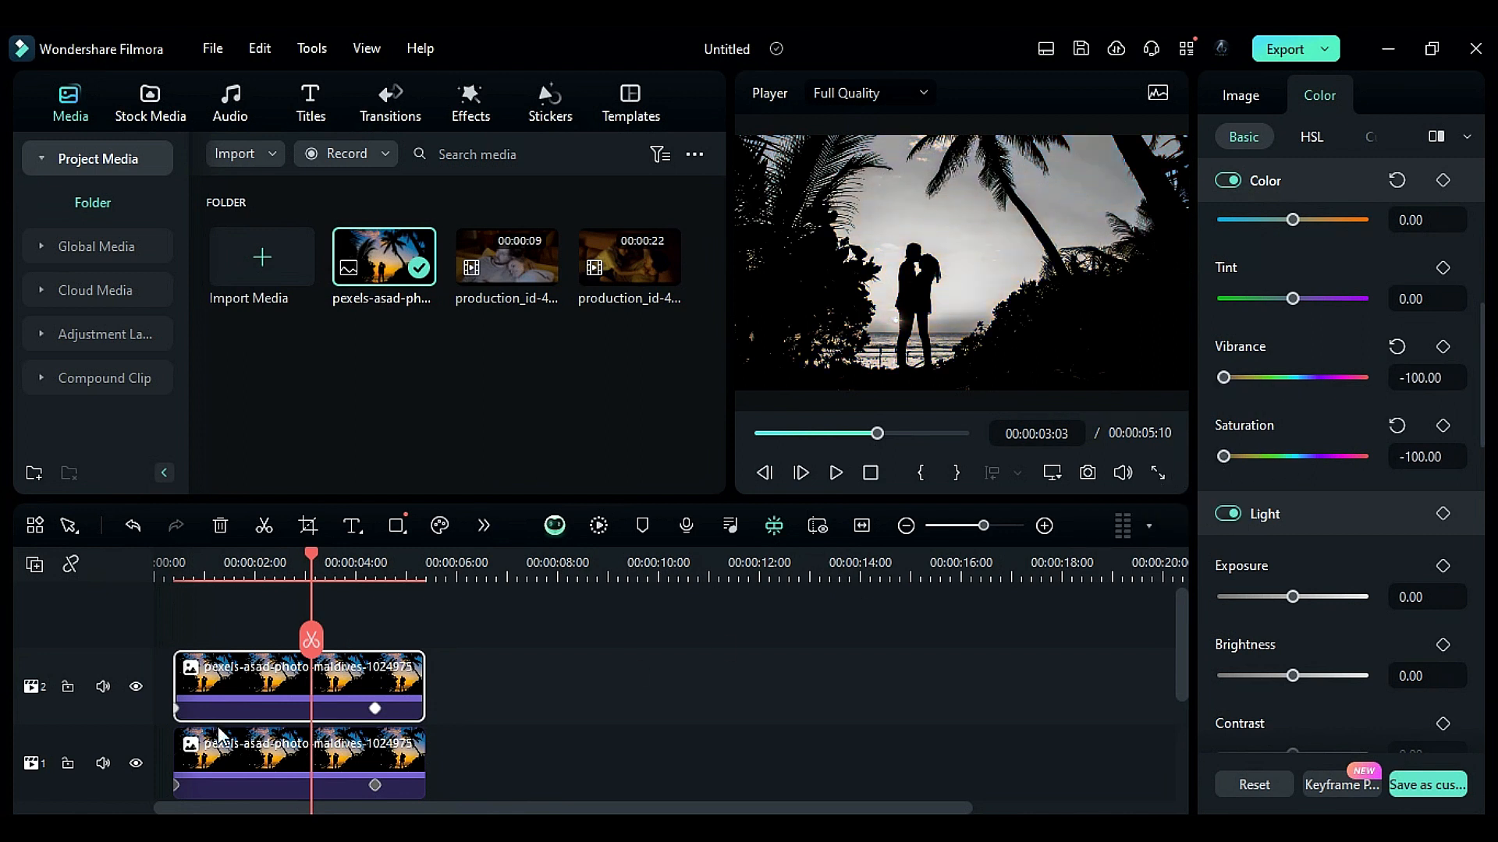
# - At the upper clip's starting keyframe, set its scale to 304%
pyautogui.click(177, 714)
pyautogui.click(1256, 97)
pyautogui.click(1344, 299)
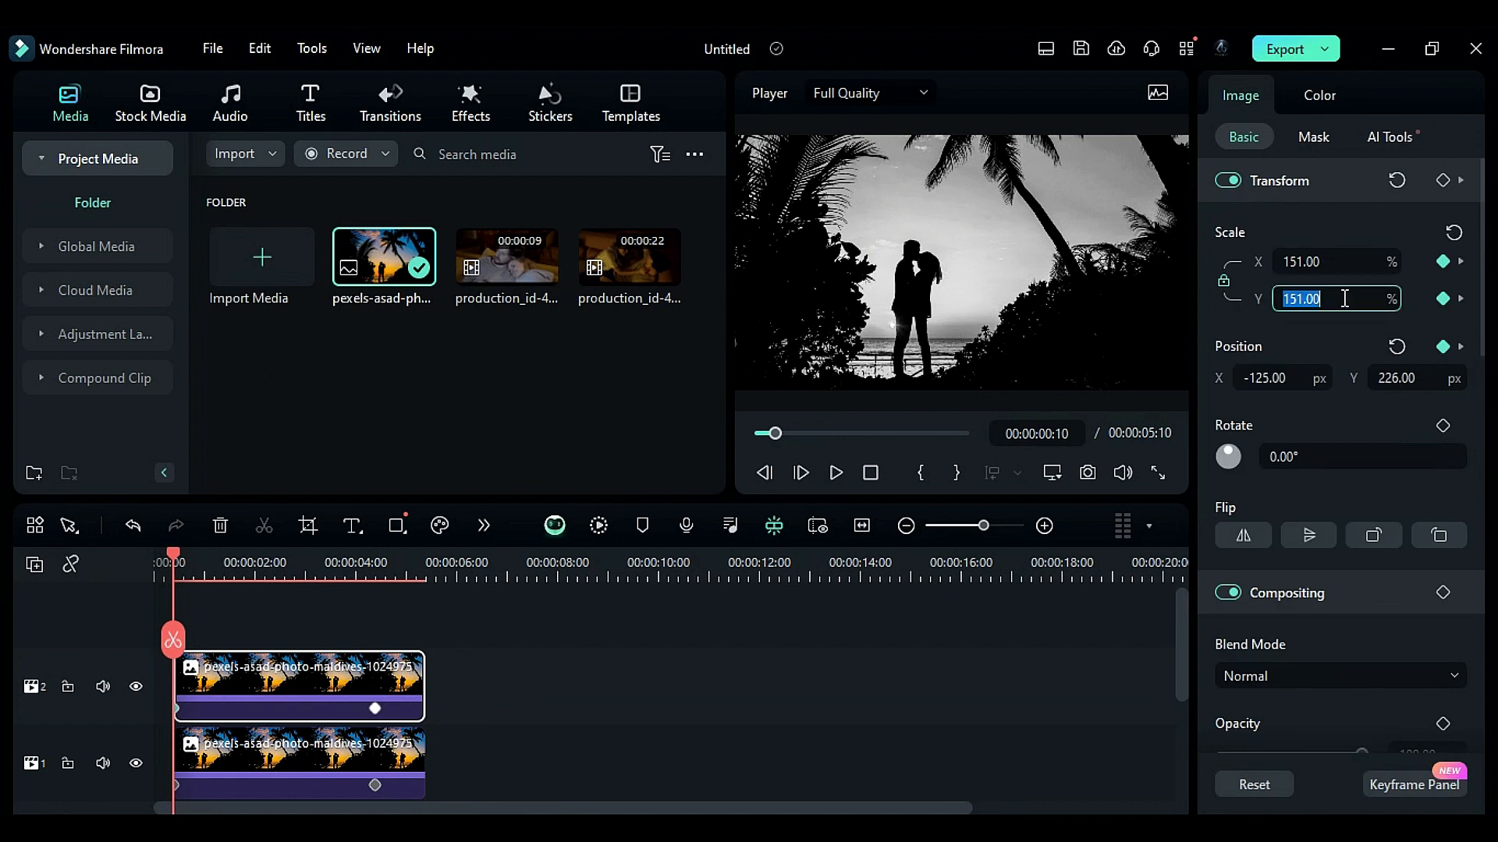
pyautogui.press('Return')
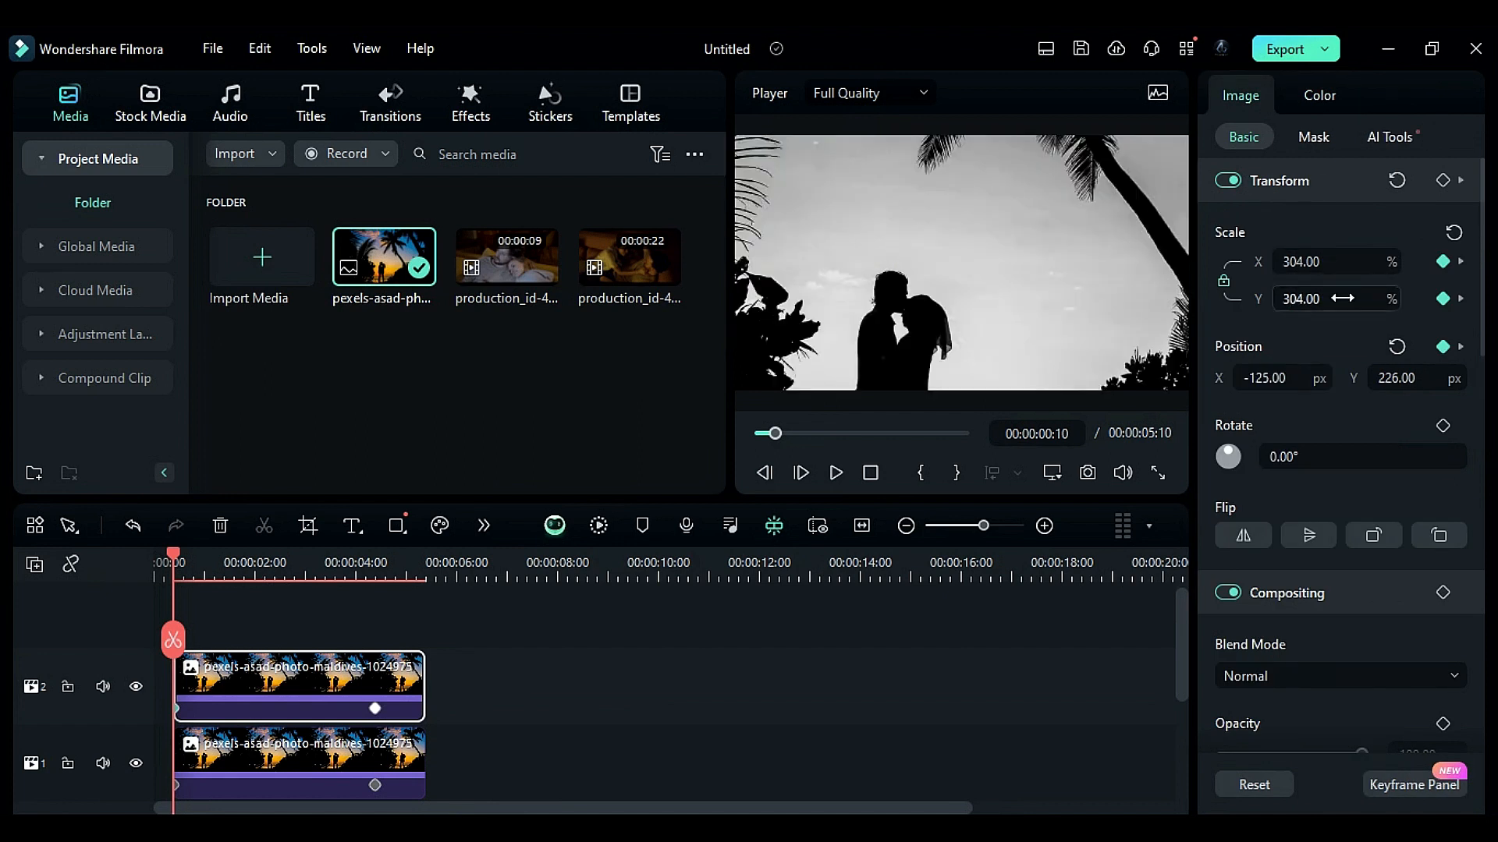
# - Set the upper clip's starting position to X 675 px and Y 825 px
pyautogui.click(1288, 377)
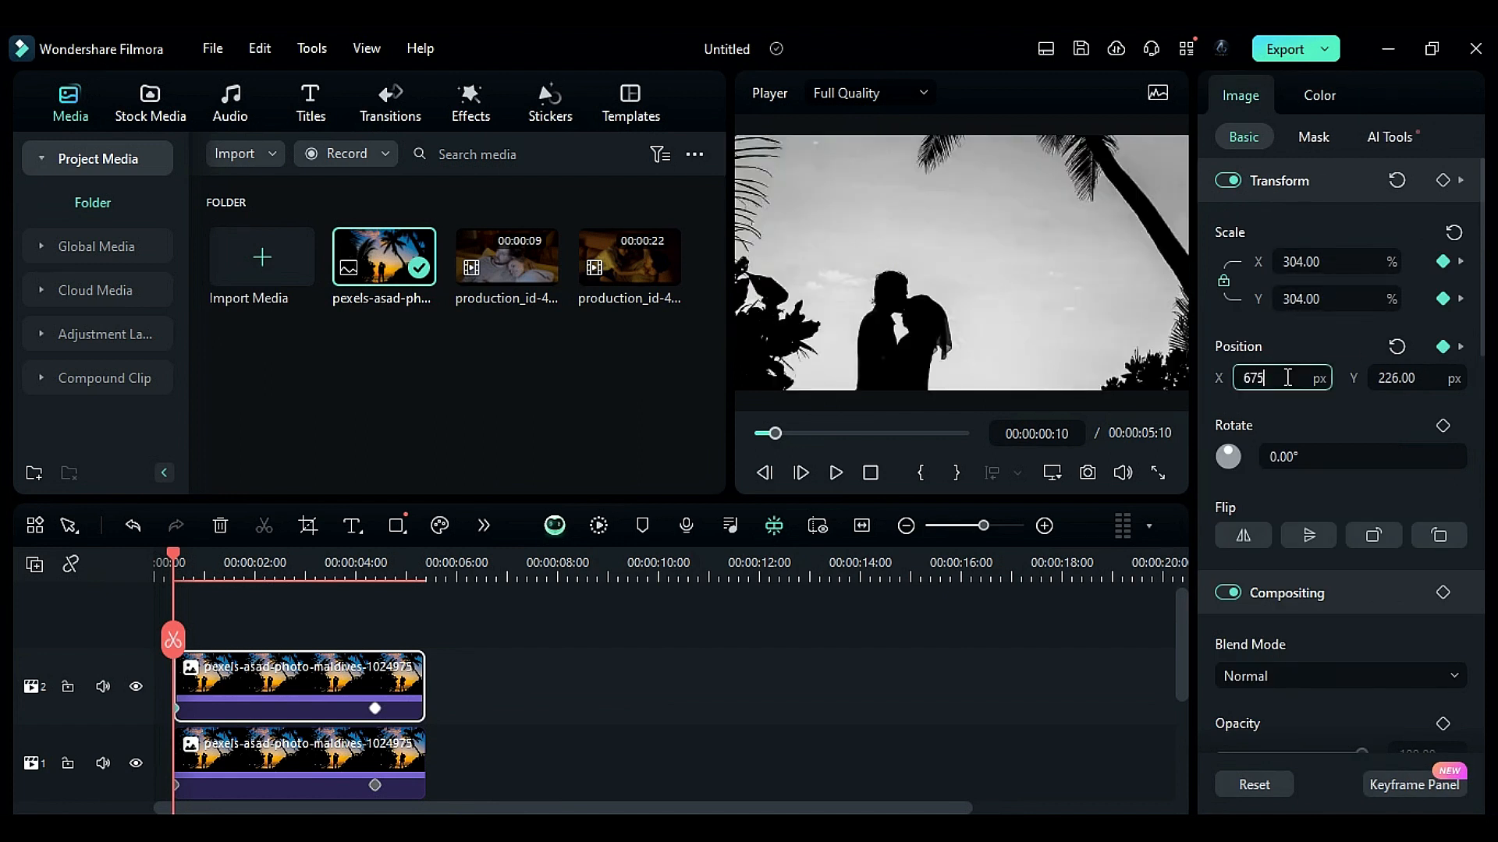
pyautogui.press('Tab')
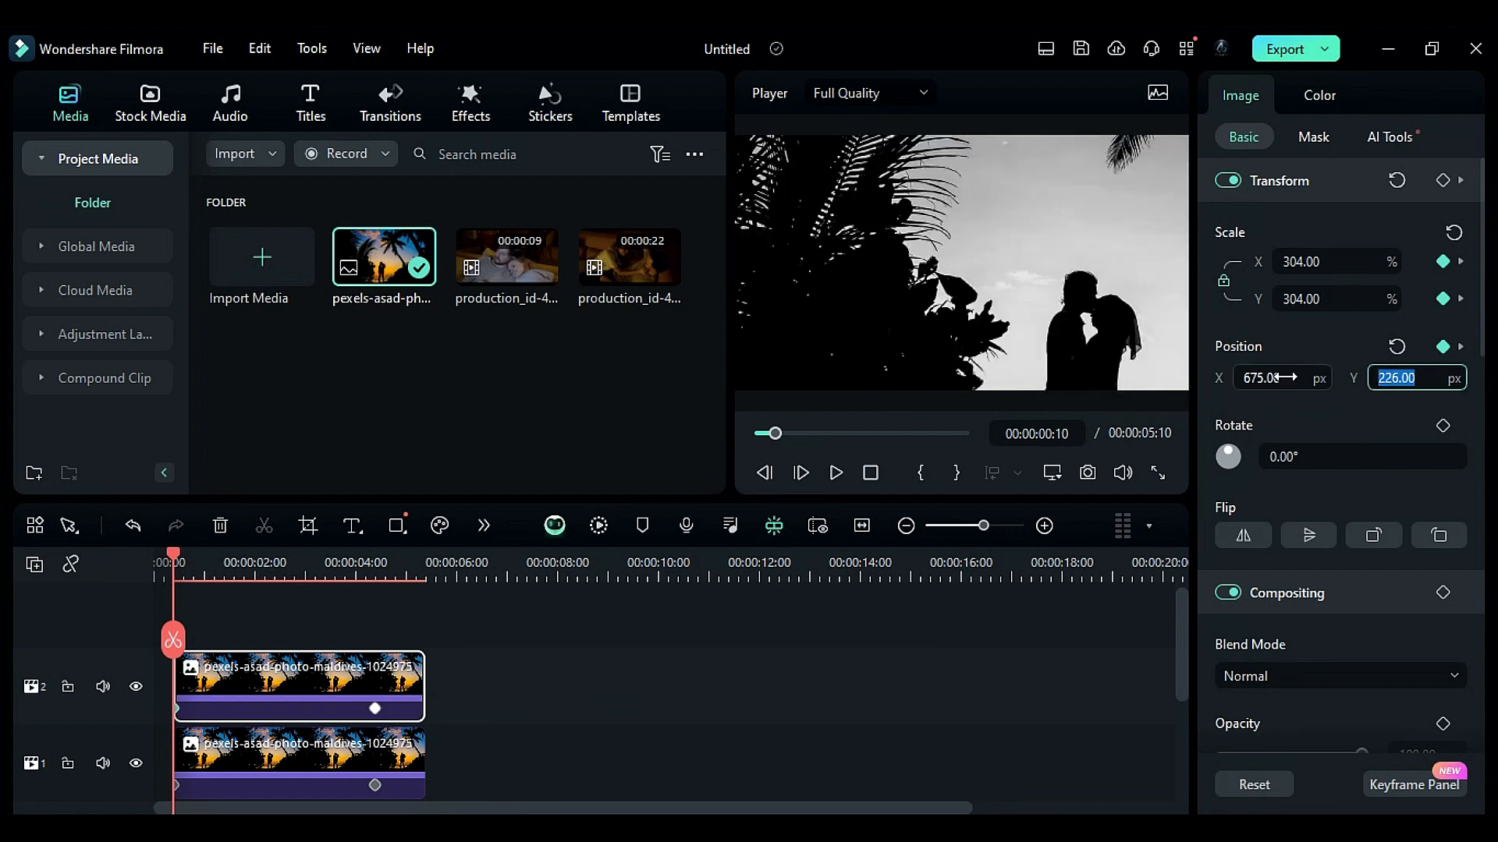
pyautogui.write('825')
pyautogui.press('Return')
# - Add a circle mask to the upper clip with height 37%, position X 188 px and Y -243 px, and set its blur strength
pyautogui.click(1310, 138)
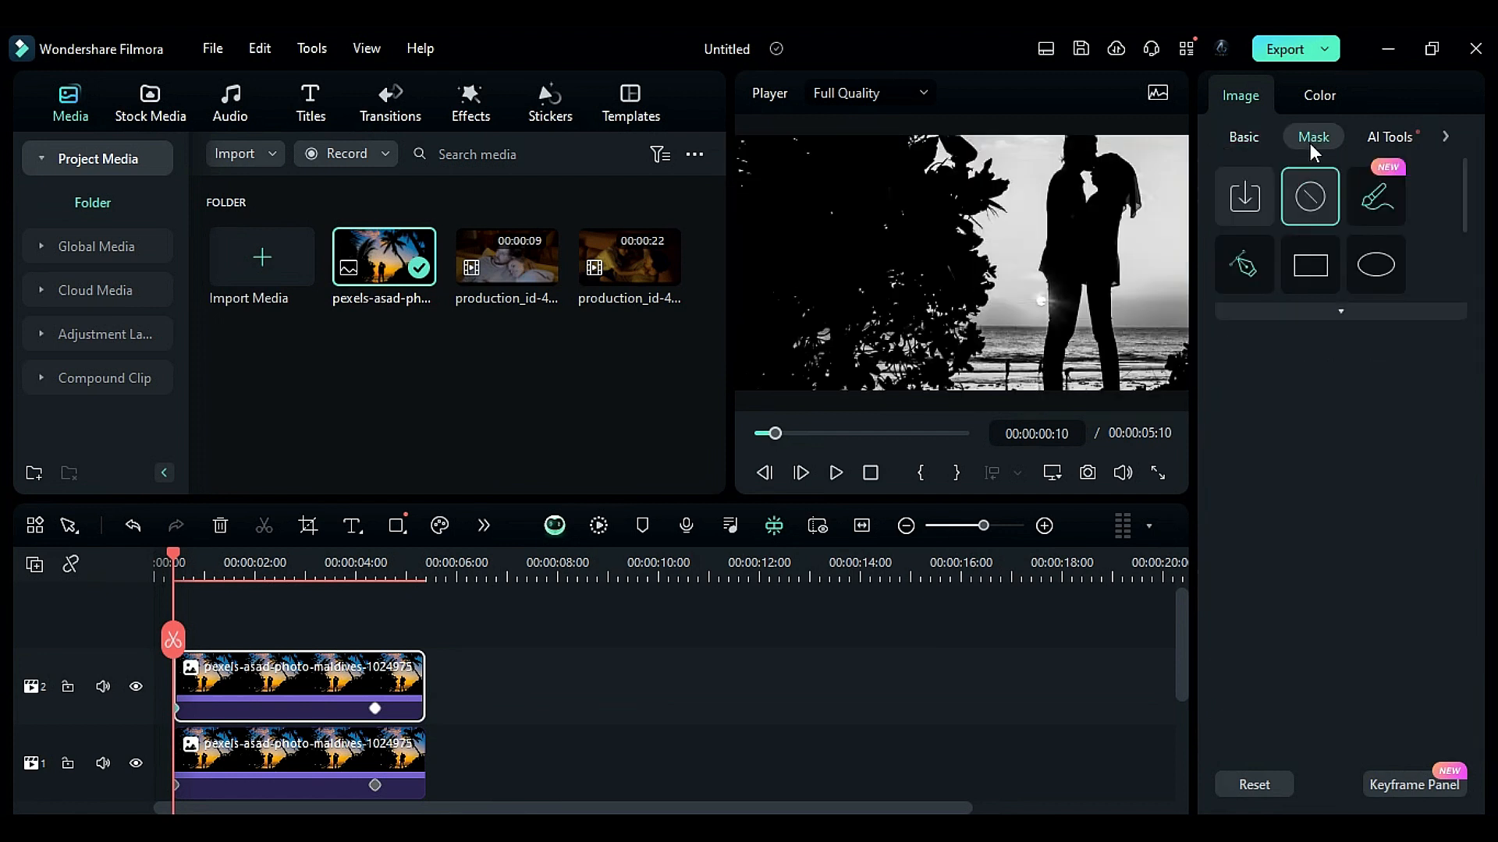
pyautogui.click(1367, 264)
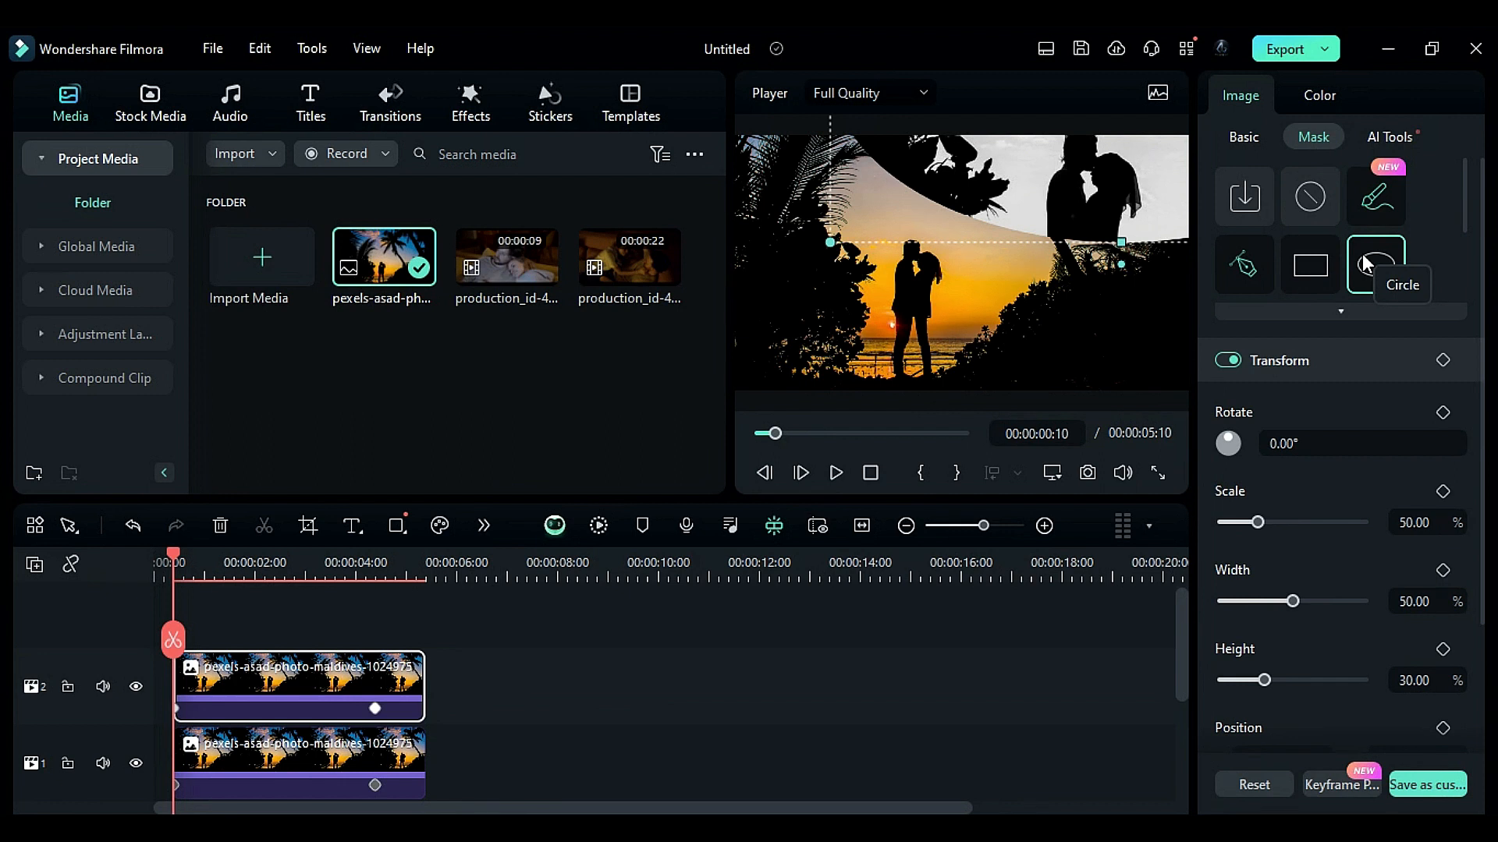
pyautogui.scroll(-2, 1331, 610)
pyautogui.click(1417, 548)
pyautogui.write('37')
pyautogui.press('Return')
pyautogui.click(1263, 624)
pyautogui.write('188')
pyautogui.press('Tab')
pyautogui.write('-243')
pyautogui.press('Return')
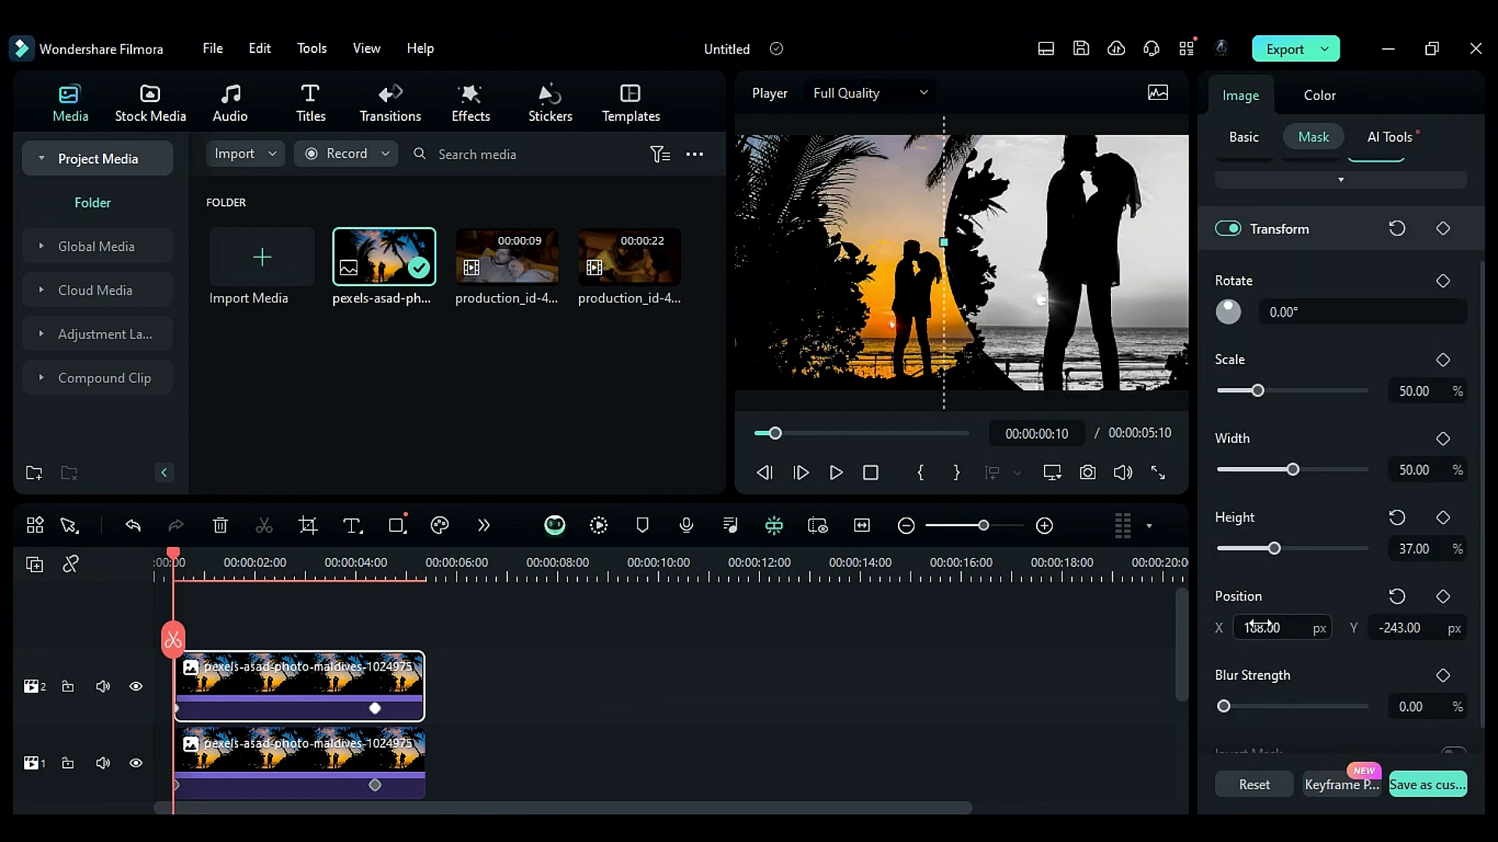
pyautogui.click(1414, 709)
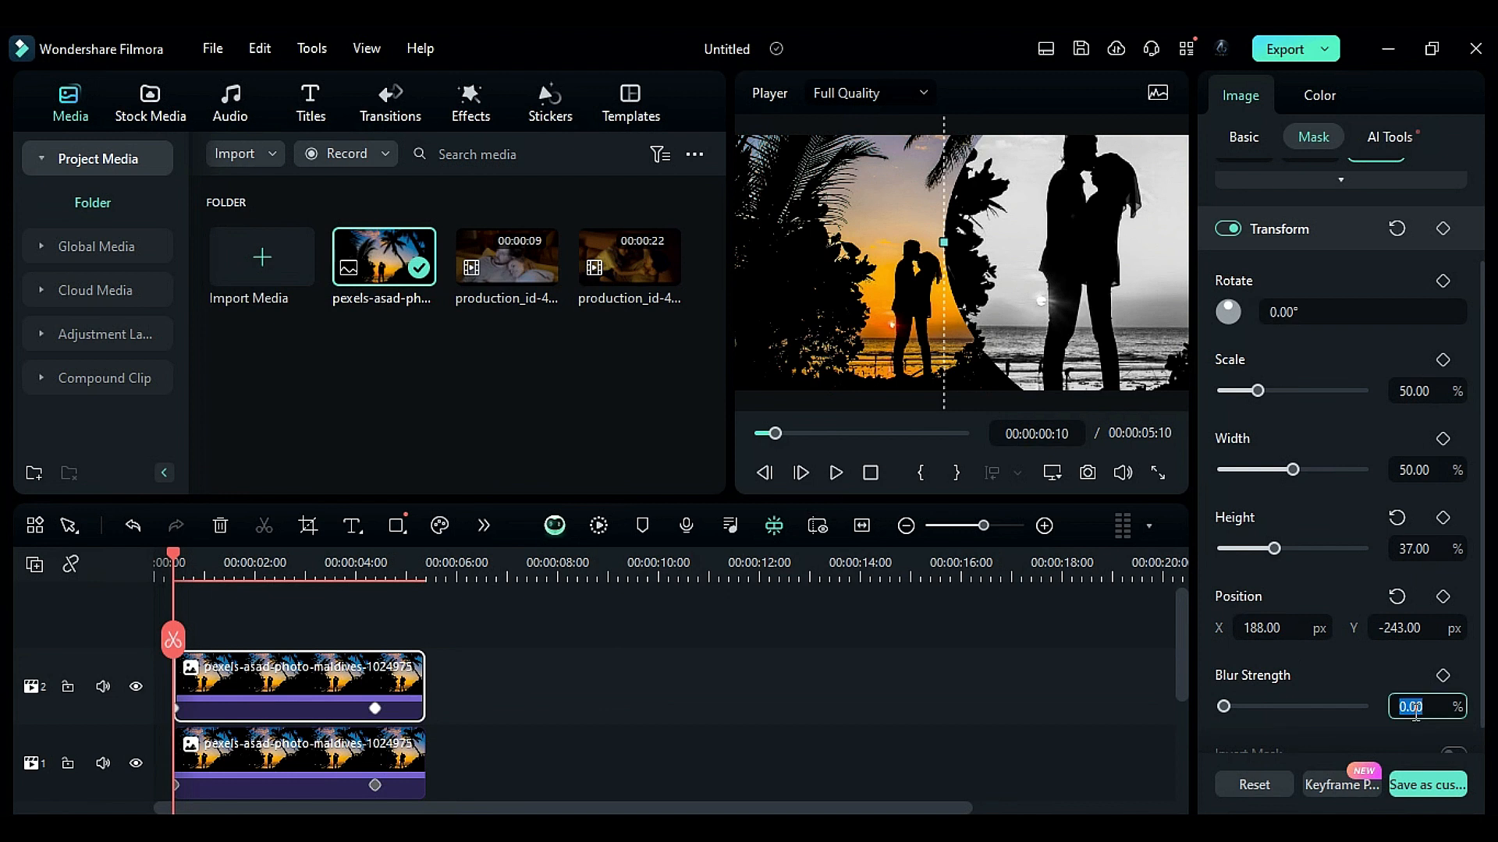
pyautogui.press('Return')
# - At about 4 seconds, set the upper clip's scale to 267% and position to X 613 px, Y 735 px
pyautogui.moveTo(173, 560); pyautogui.dragTo(375, 584)
pyautogui.click(1243, 136)
pyautogui.click(1326, 299)
pyautogui.write('267')
pyautogui.press('Tab')
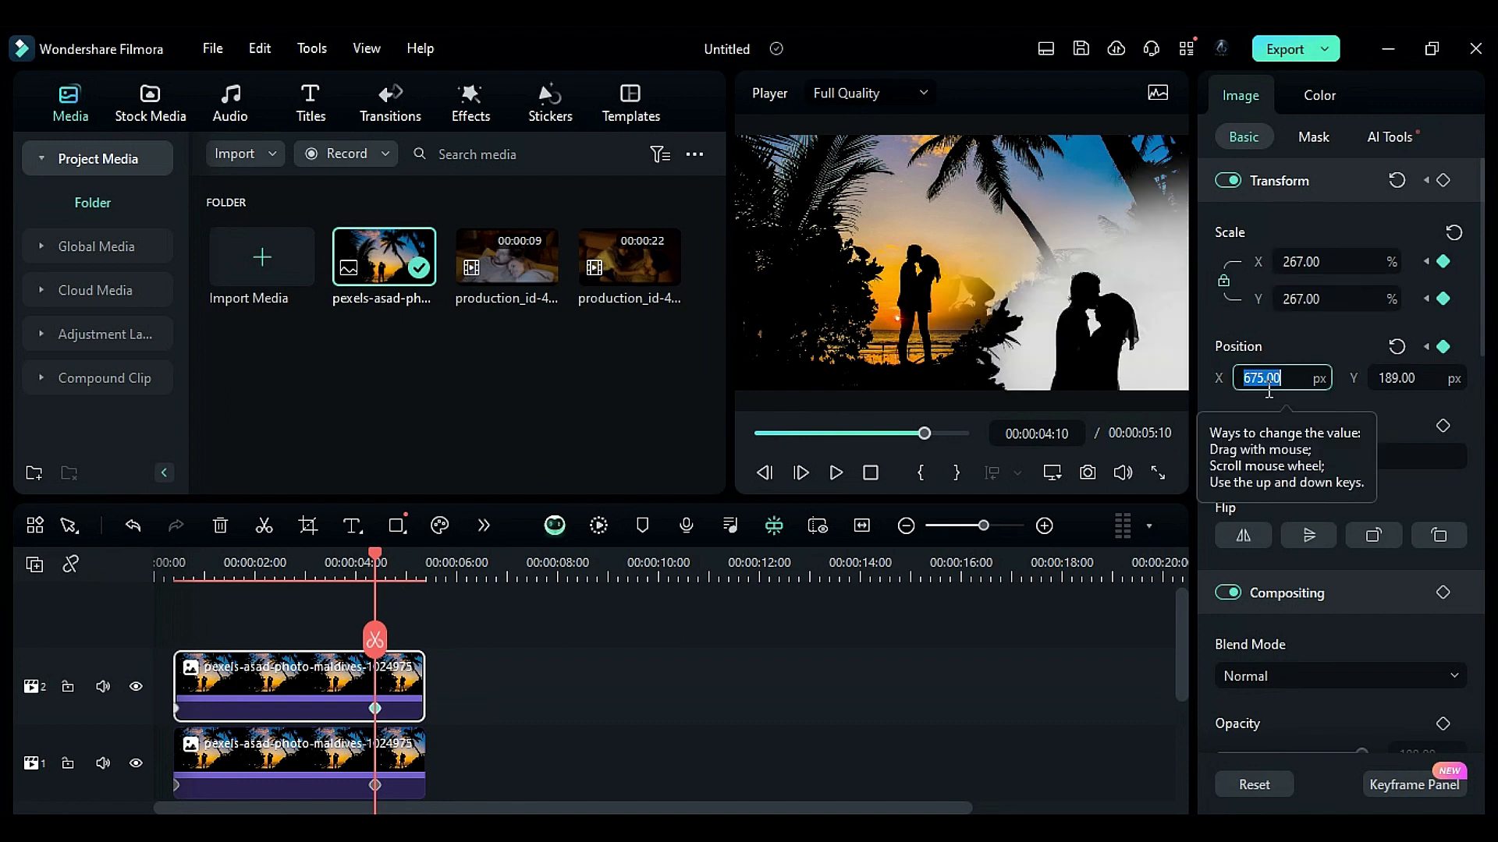
pyautogui.write('613')
pyautogui.press('Tab')
pyautogui.write('735')
pyautogui.press('Return')
# - Add the Lovely Romantic Valentine's Day title onto a new track at the start of the timeline
pyautogui.moveTo(176, 578); pyautogui.dragTo(374, 581)
pyautogui.click(307, 112)
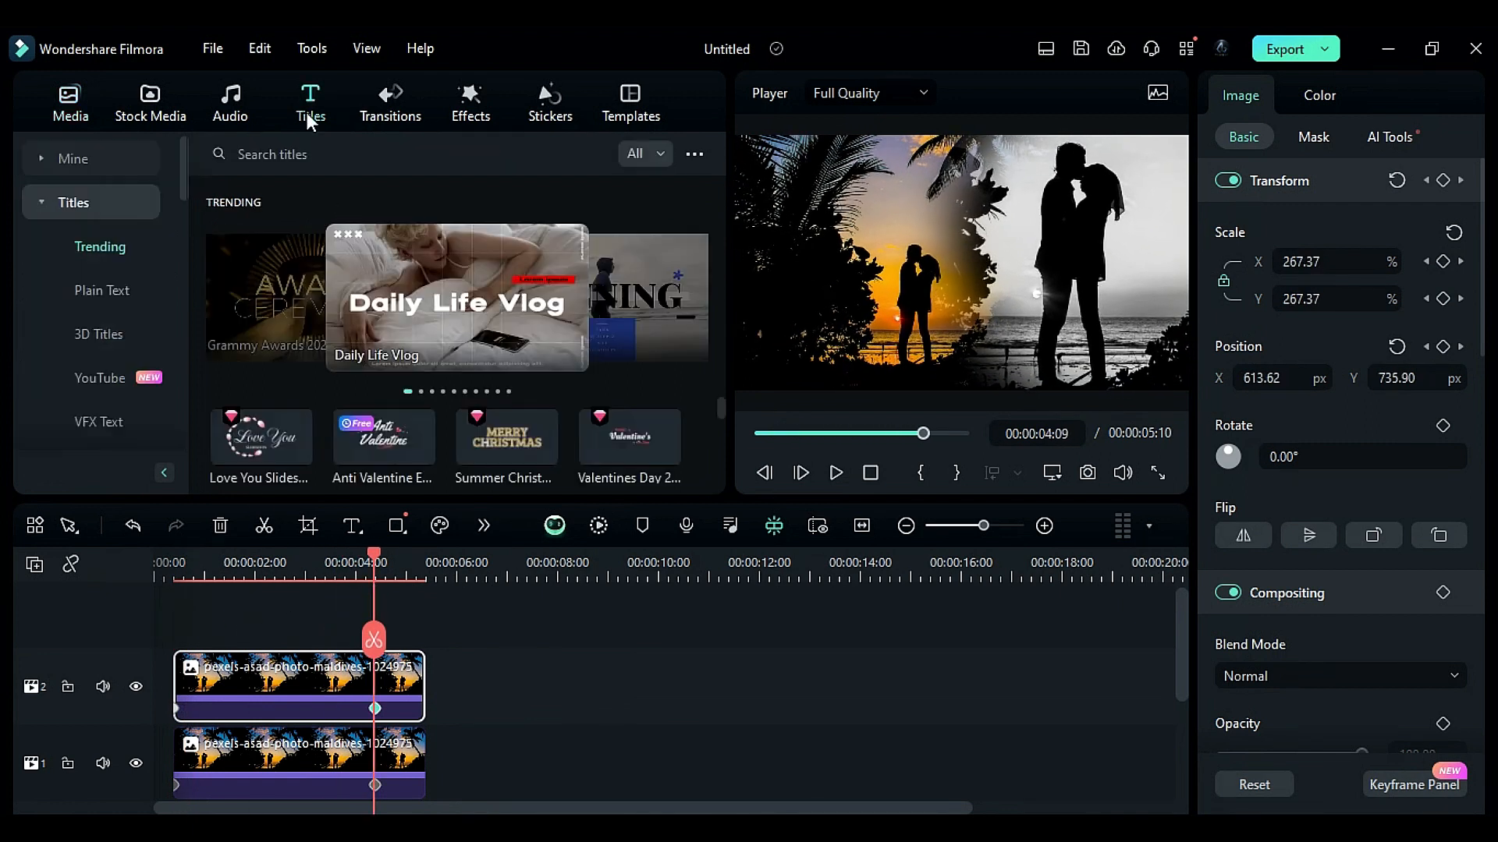
pyautogui.scroll(-3, 128, 324)
pyautogui.click(130, 335)
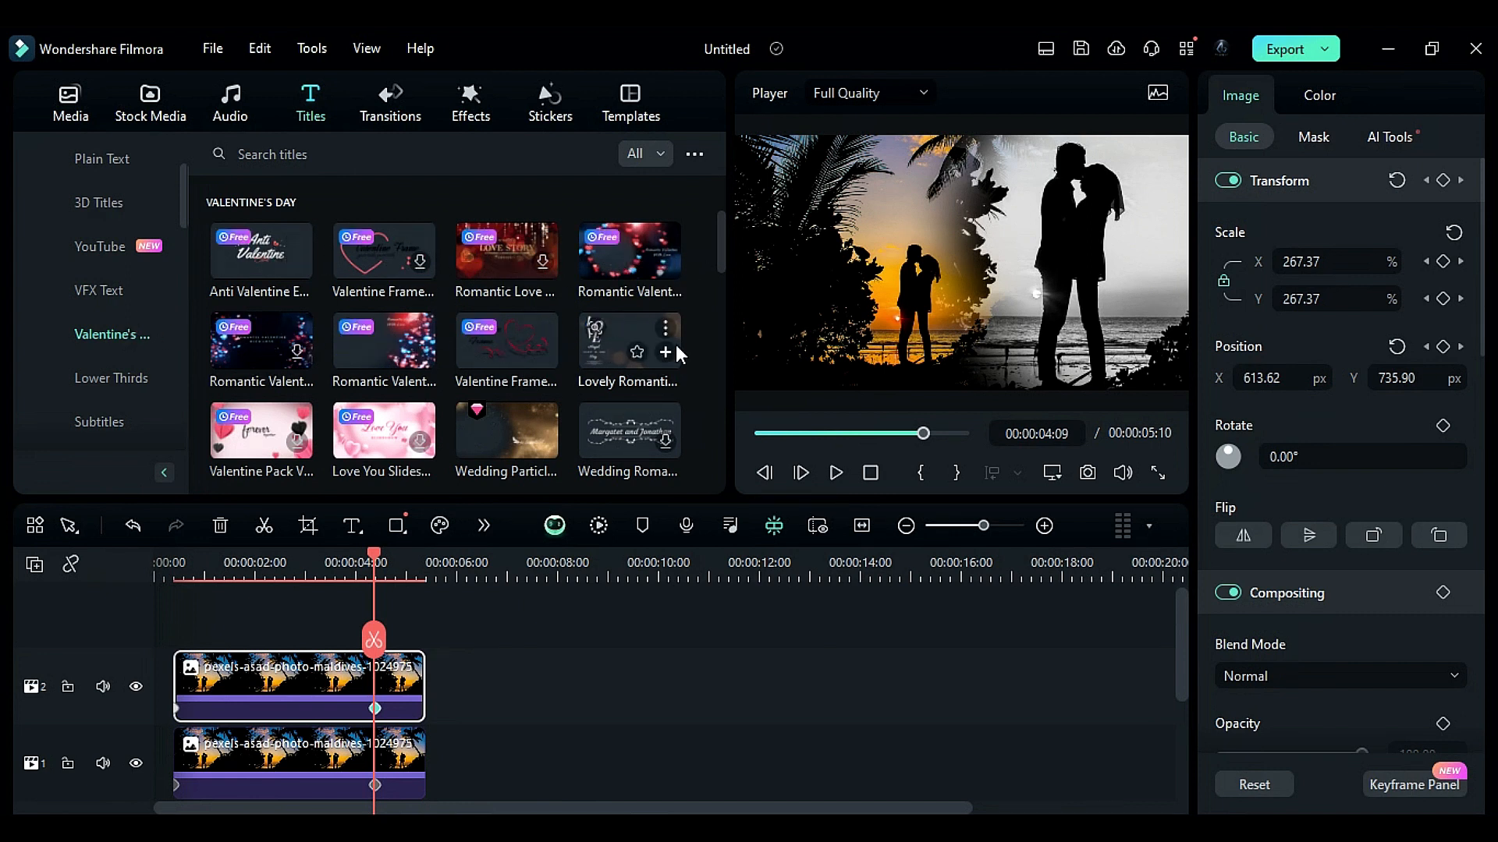
pyautogui.moveTo(717, 236); pyautogui.dragTo(719, 269)
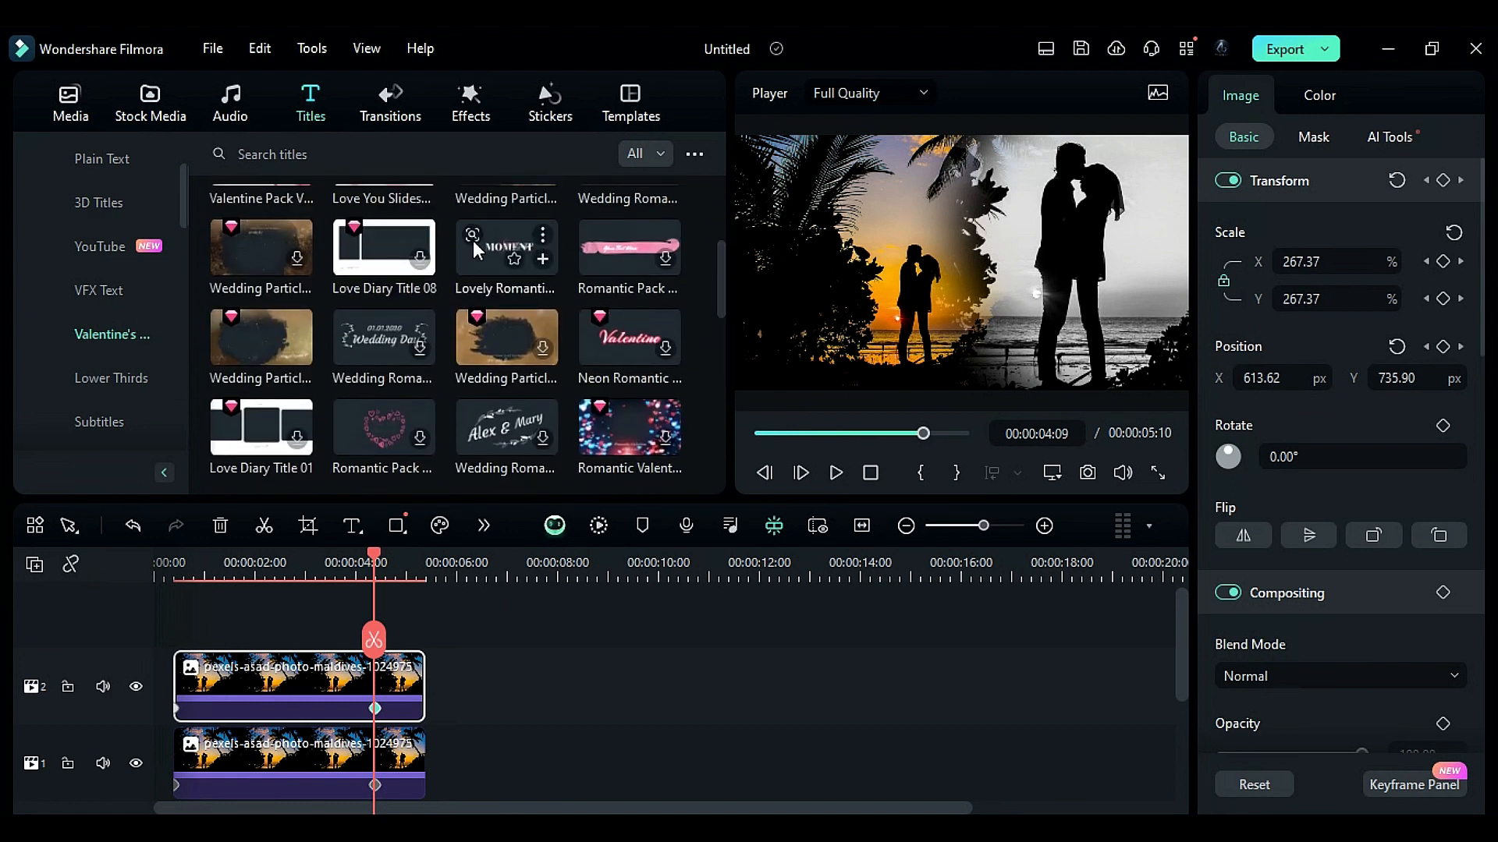
pyautogui.moveTo(480, 245); pyautogui.dragTo(180, 599)
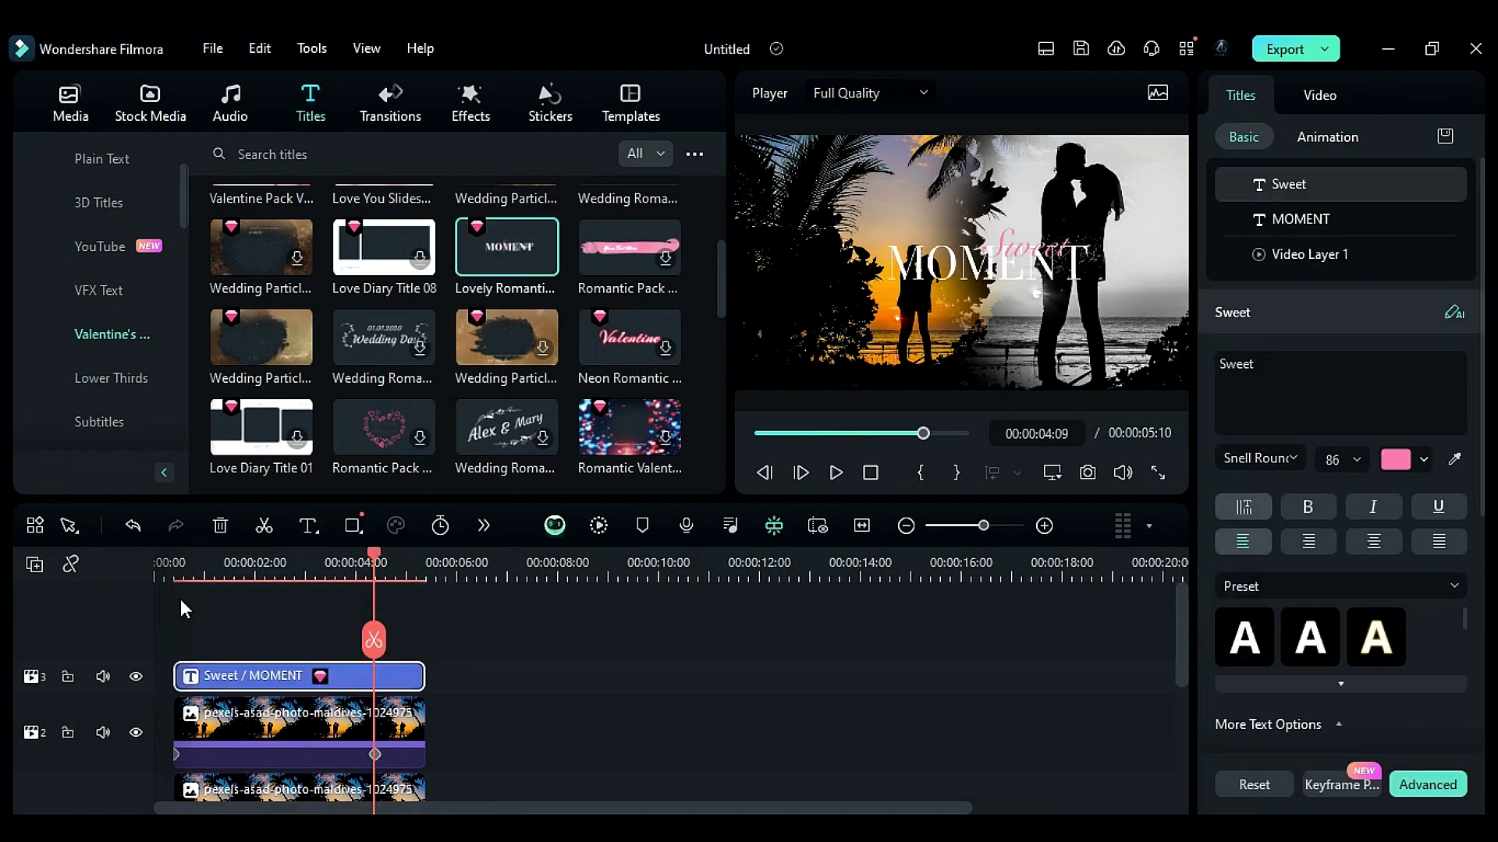
# - Nudge the title clip into place and open it in the advanced text editor
pyautogui.click(179, 572)
pyautogui.click(180, 570)
pyautogui.moveTo(235, 684); pyautogui.dragTo(241, 683)
pyautogui.moveTo(241, 683); pyautogui.dragTo(241, 684)
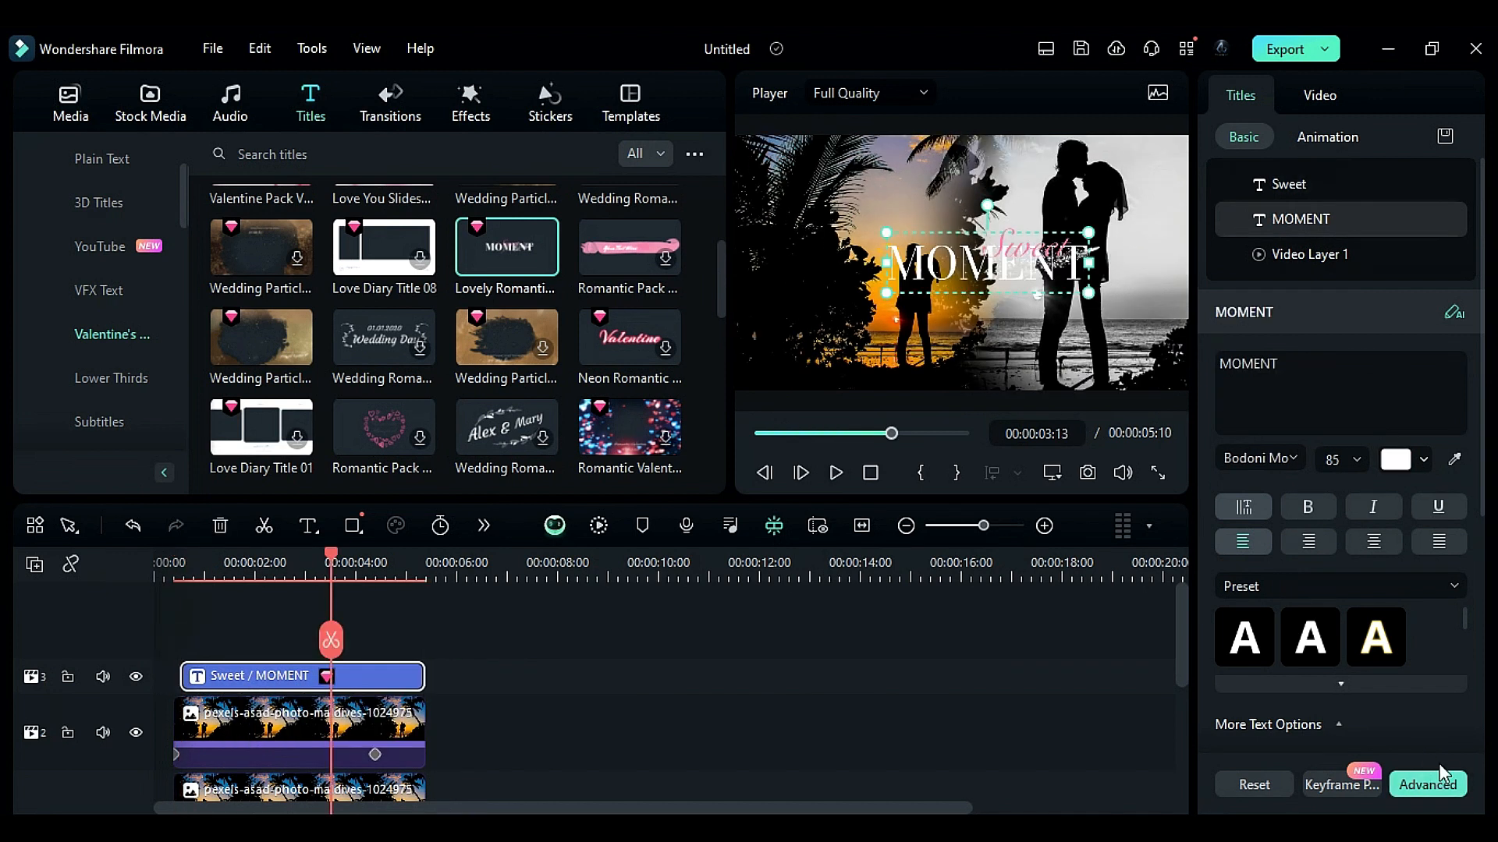
pyautogui.click(1441, 771)
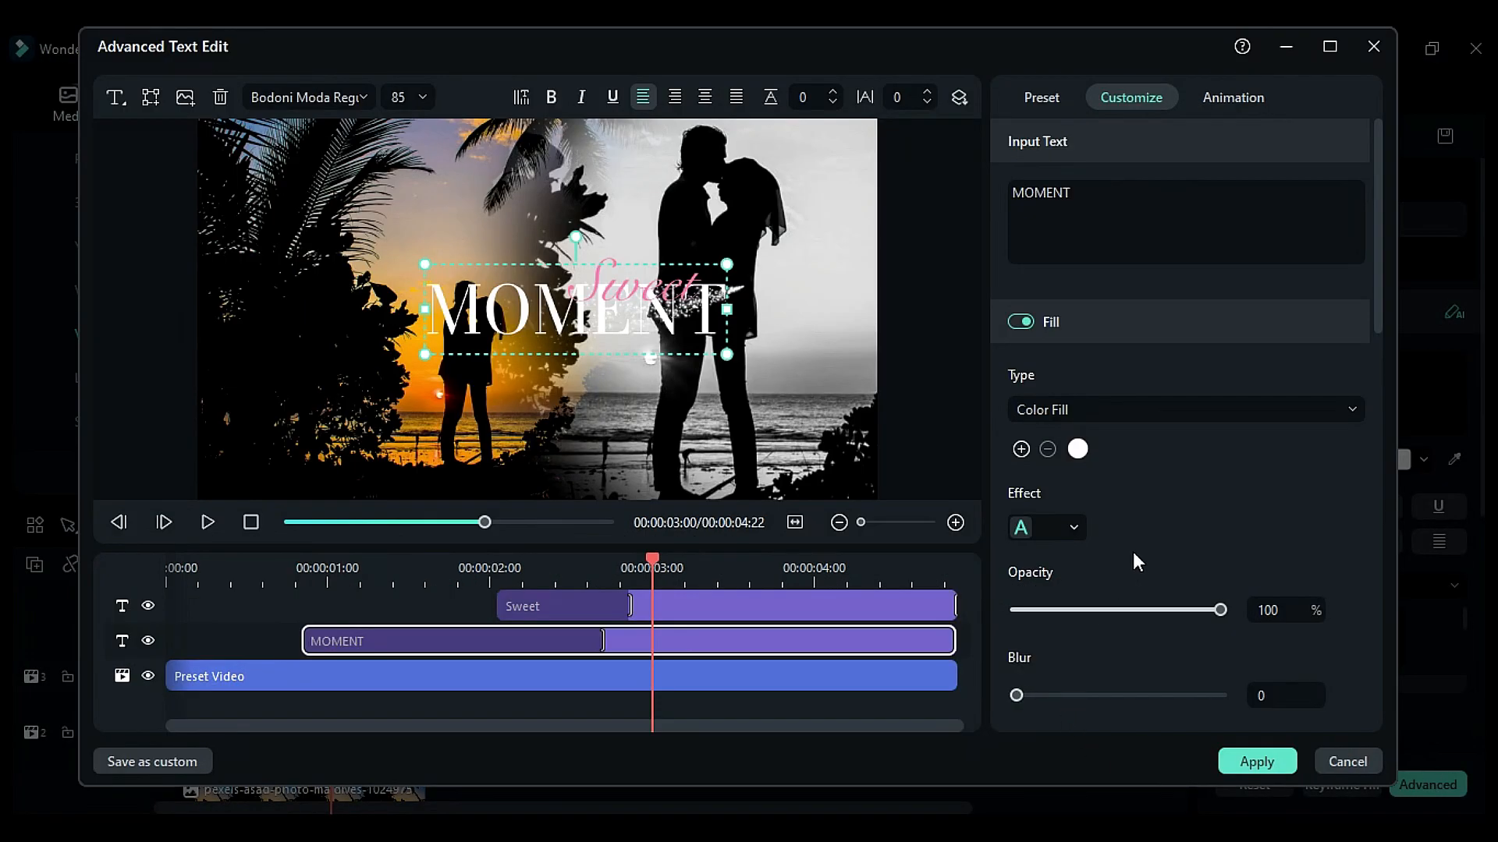
# - Adjust the fill, opacity and blur settings of the MOMENT and Sweet text layers and apply the changes
pyautogui.scroll(-6, 1132, 551)
pyautogui.click(1022, 538)
pyautogui.scroll(-3, 1028, 661)
pyautogui.moveTo(1028, 662); pyautogui.dragTo(1017, 663)
pyautogui.moveTo(1067, 580); pyautogui.dragTo(1025, 581)
pyautogui.click(803, 604)
pyautogui.click(1021, 331)
pyautogui.moveTo(1029, 664); pyautogui.dragTo(1020, 665)
pyautogui.click(1228, 760)
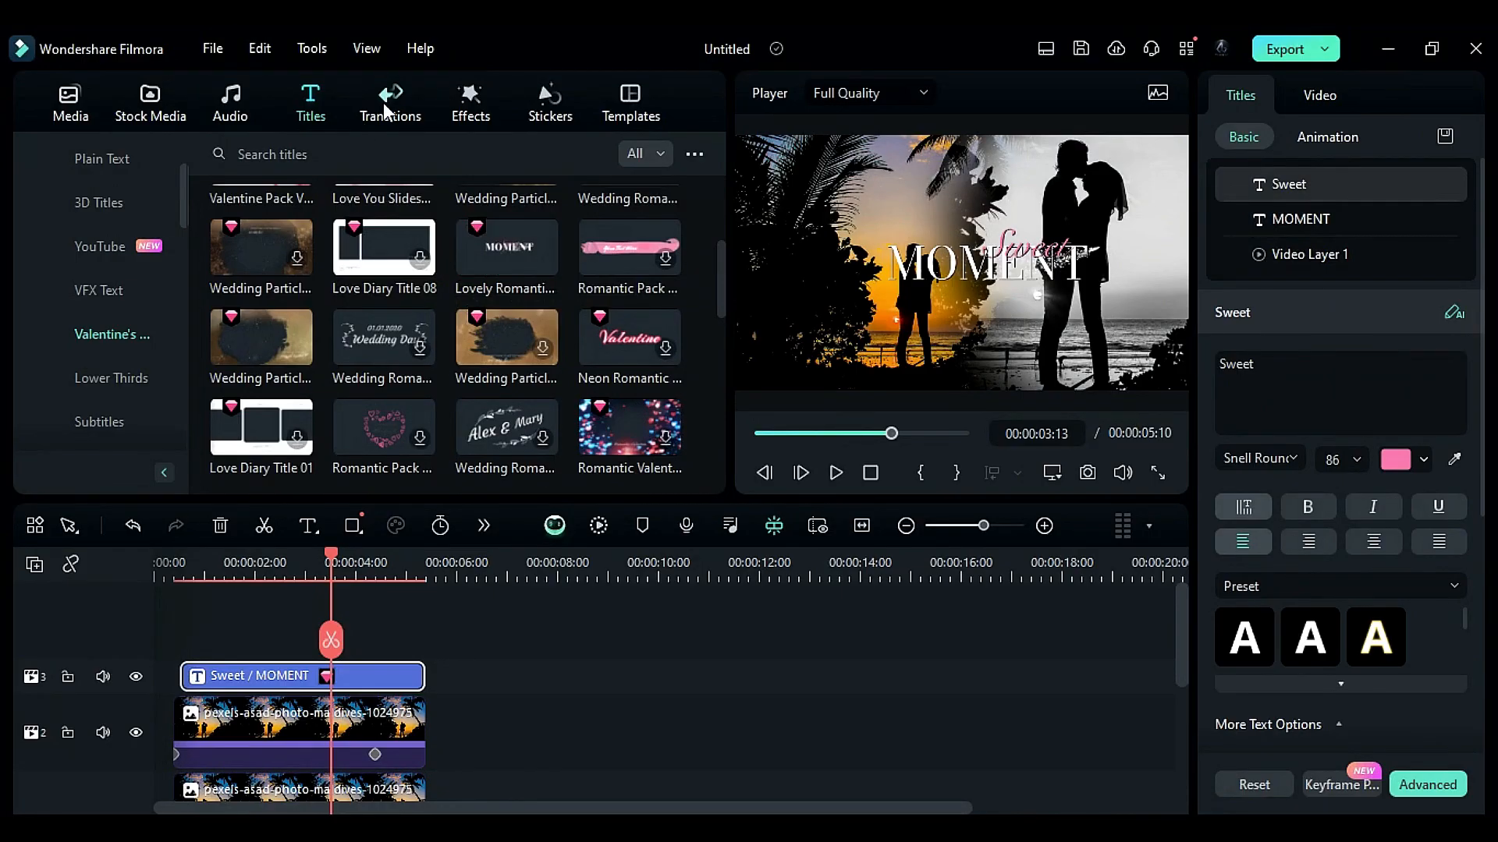
# - Browse and preview the Valentine's Day transitions
pyautogui.click(385, 110)
pyautogui.click(86, 334)
pyautogui.scroll(-3, 90, 339)
pyautogui.click(123, 294)
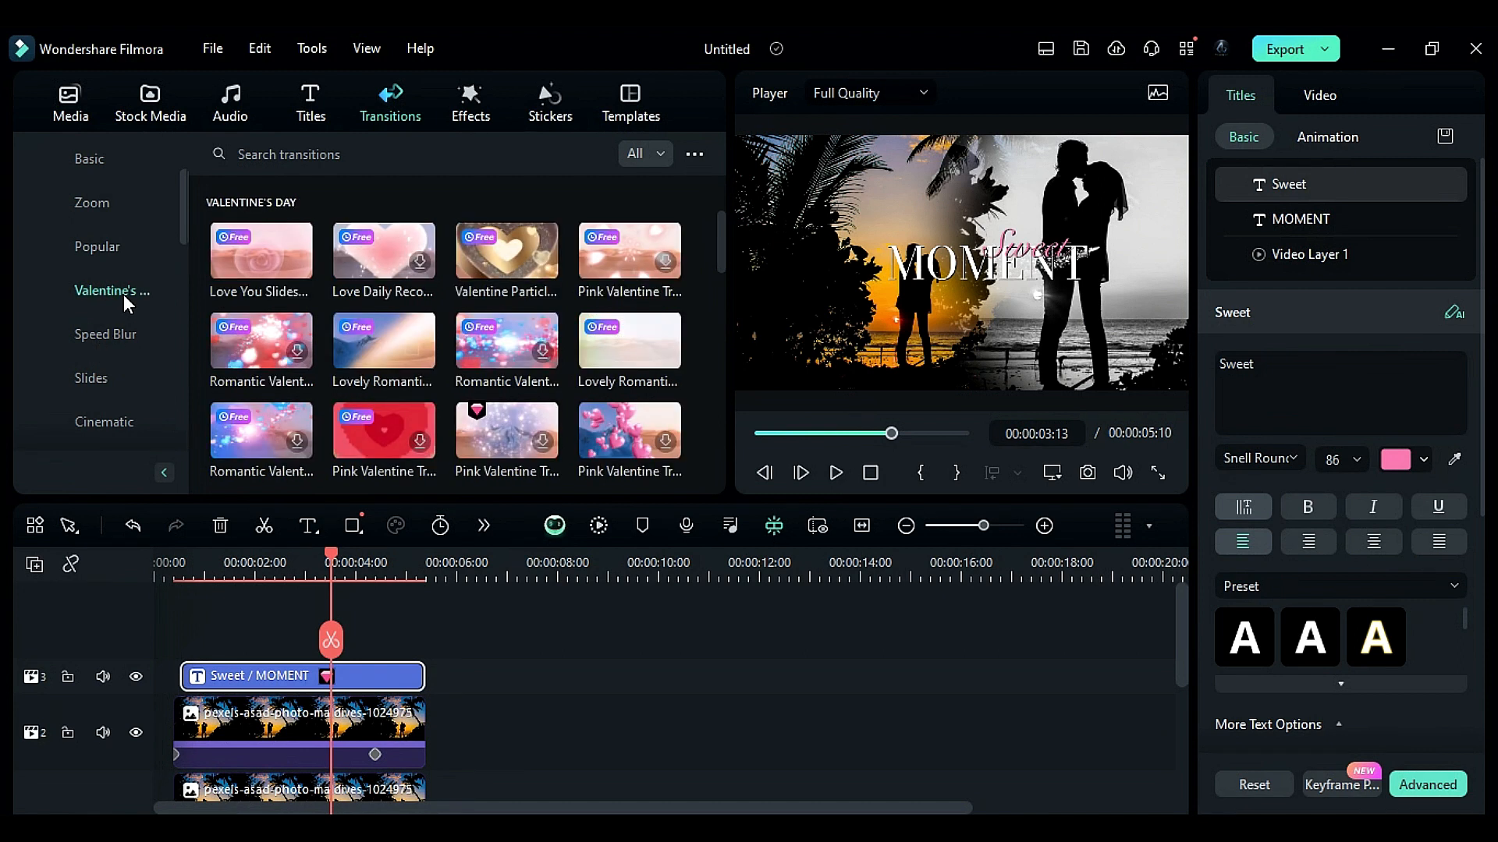
pyautogui.moveTo(246, 278)
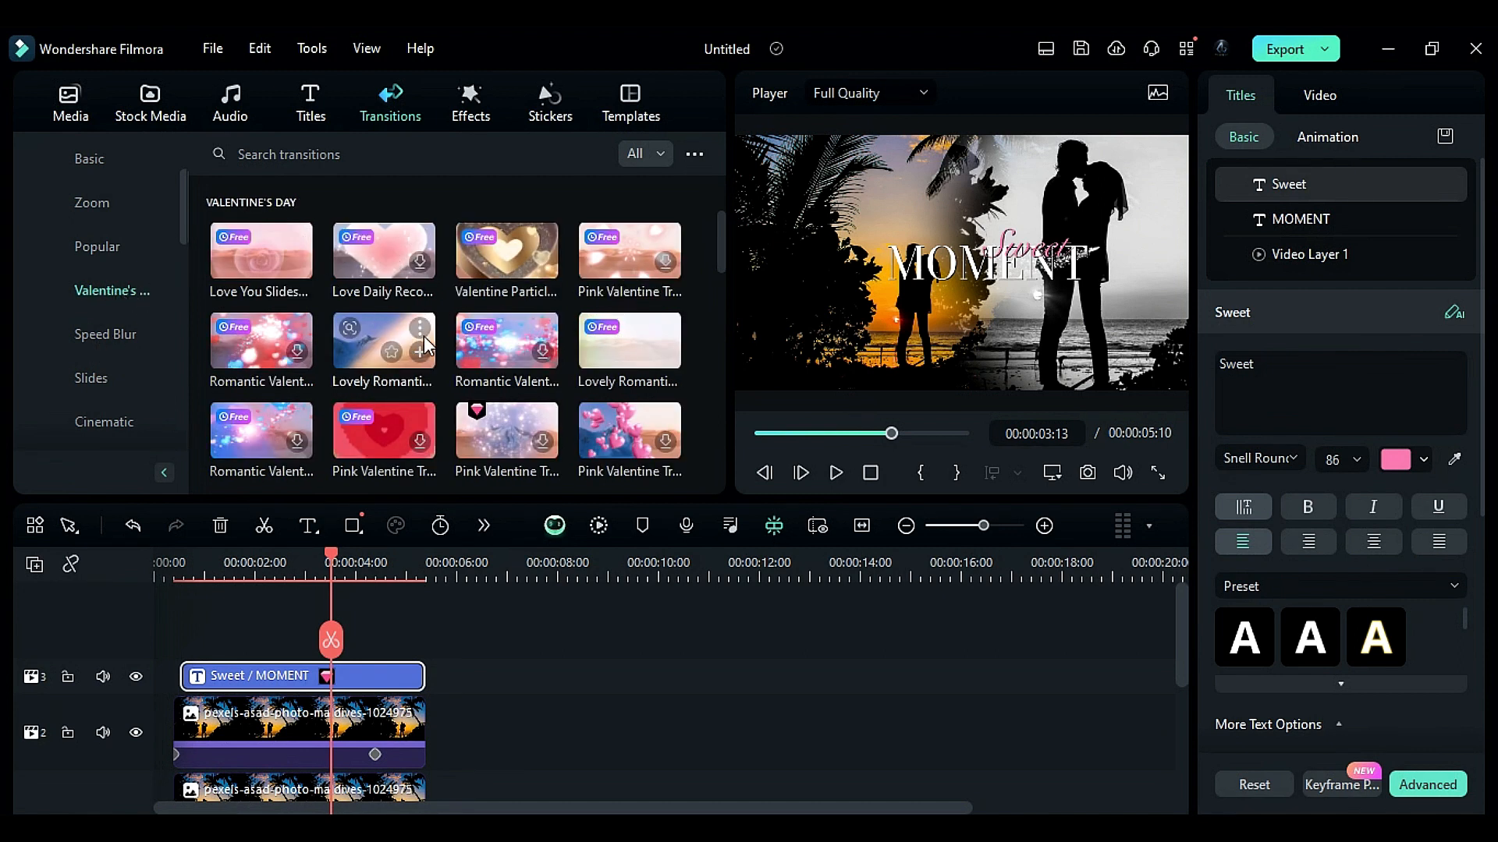
pyautogui.moveTo(507, 359)
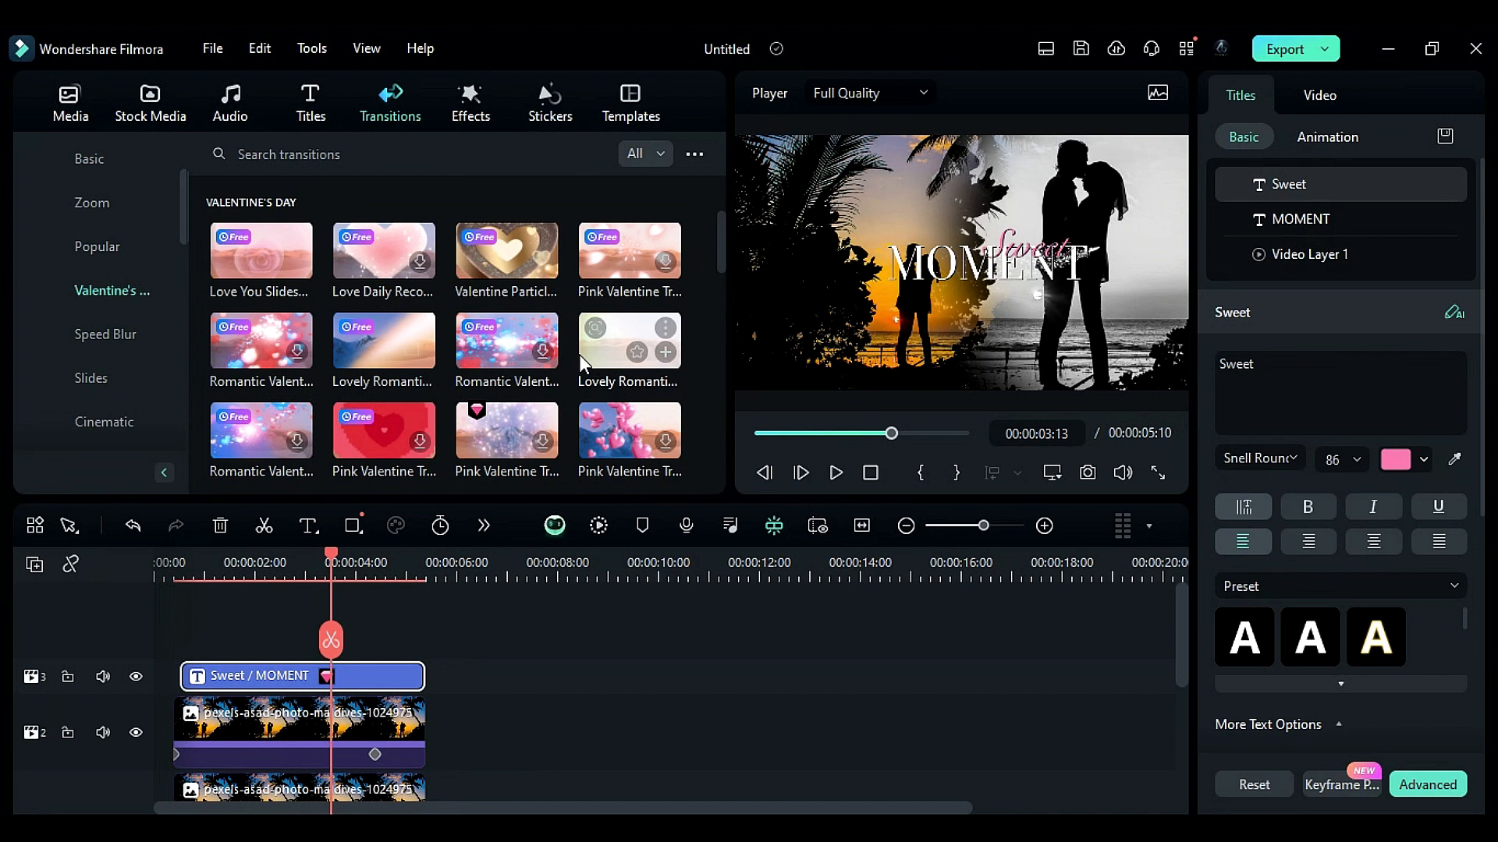
pyautogui.click(240, 245)
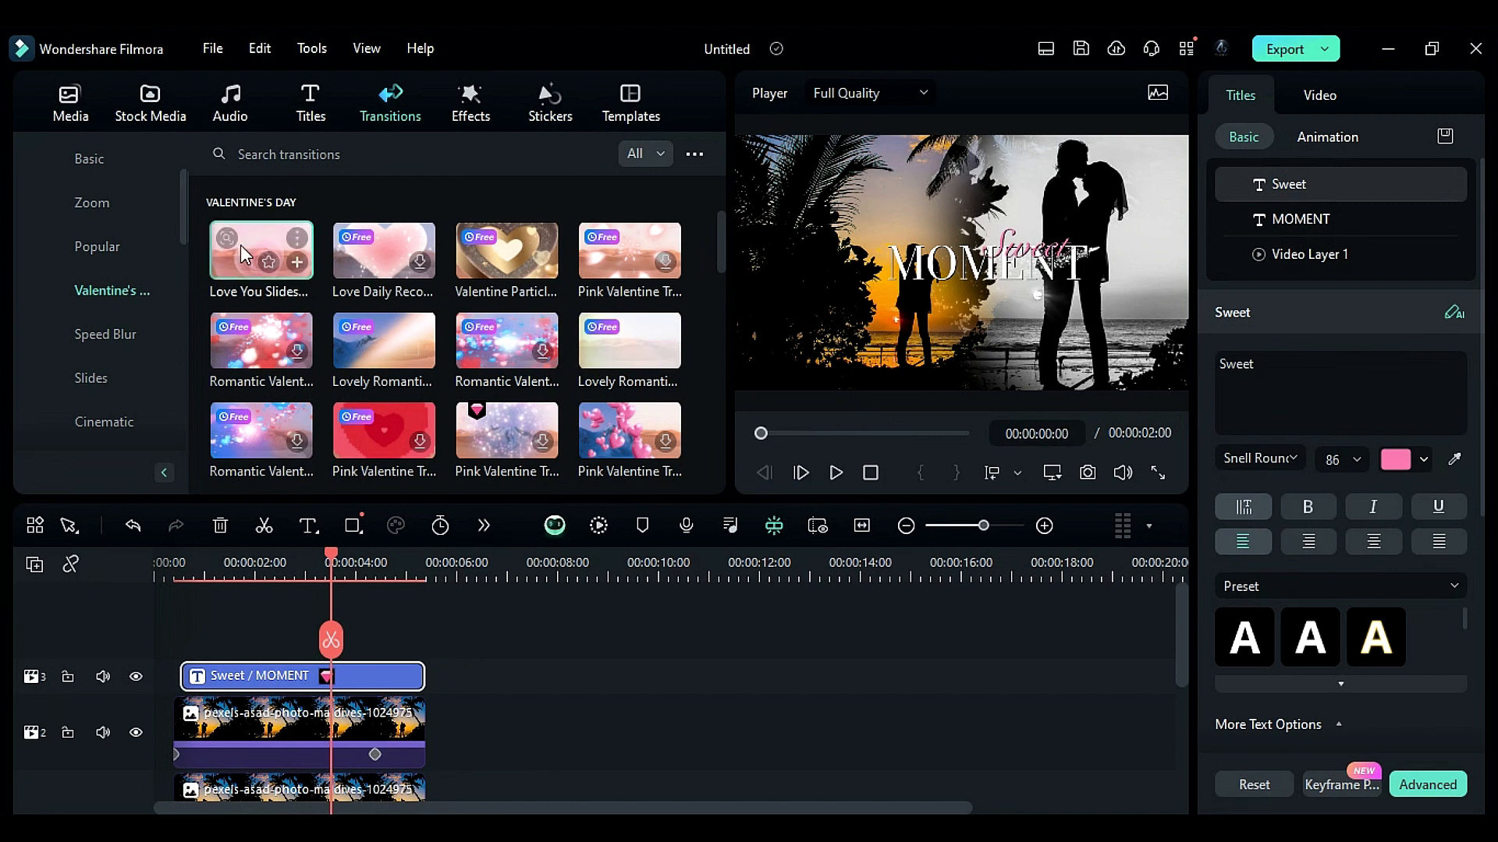
pyautogui.moveTo(384, 259)
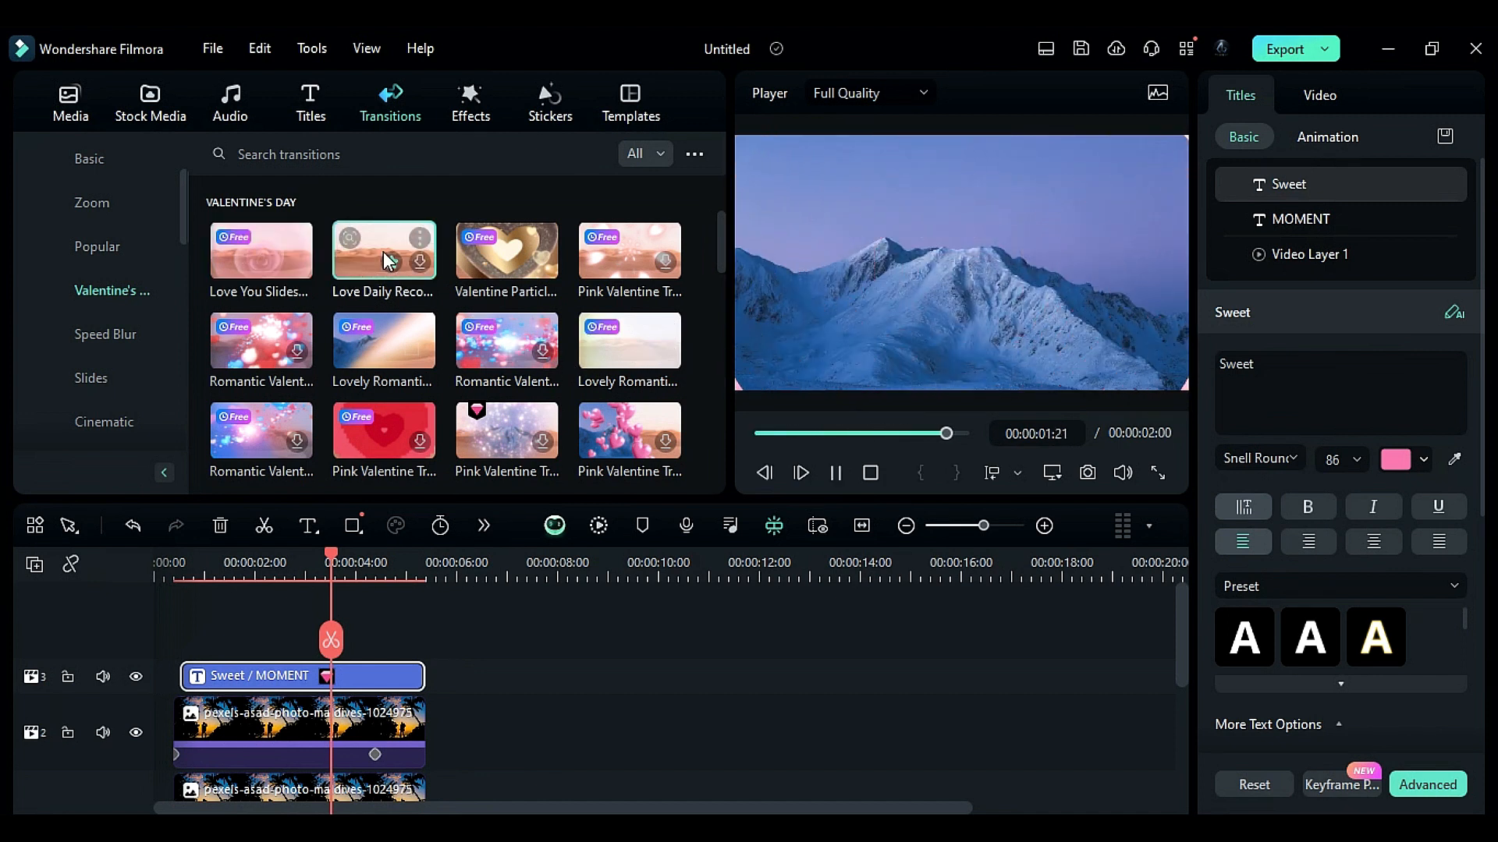
pyautogui.scroll(-5, 640, 329)
pyautogui.scroll(-1, 639, 343)
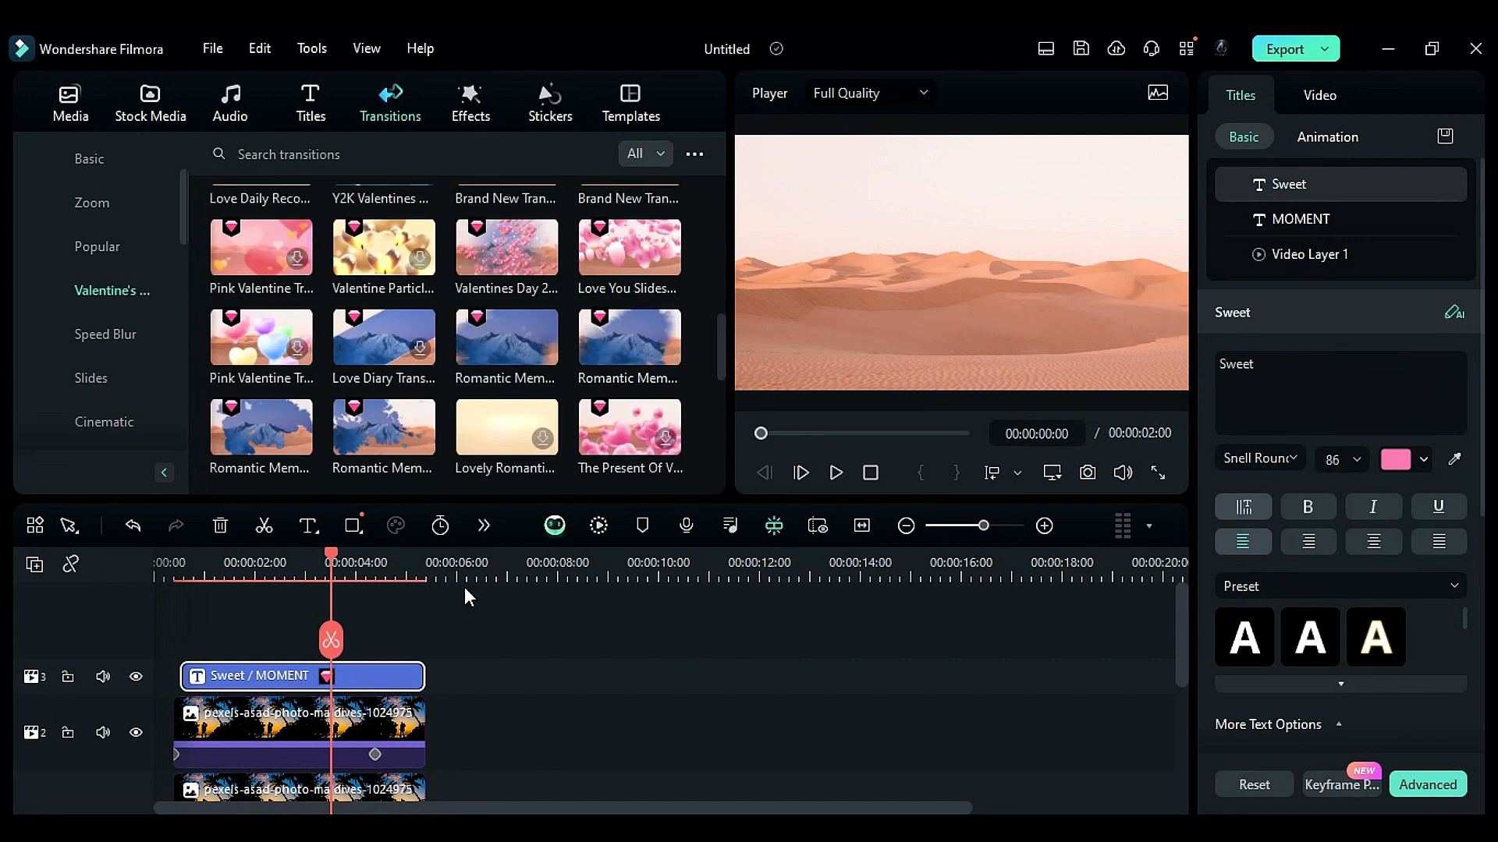
pyautogui.scroll(-1, 284, 721)
# - Add the Romantic Memories transition to the start of the photo clips, set its duration to 1:00, and apply it to all
pyautogui.click(542, 349)
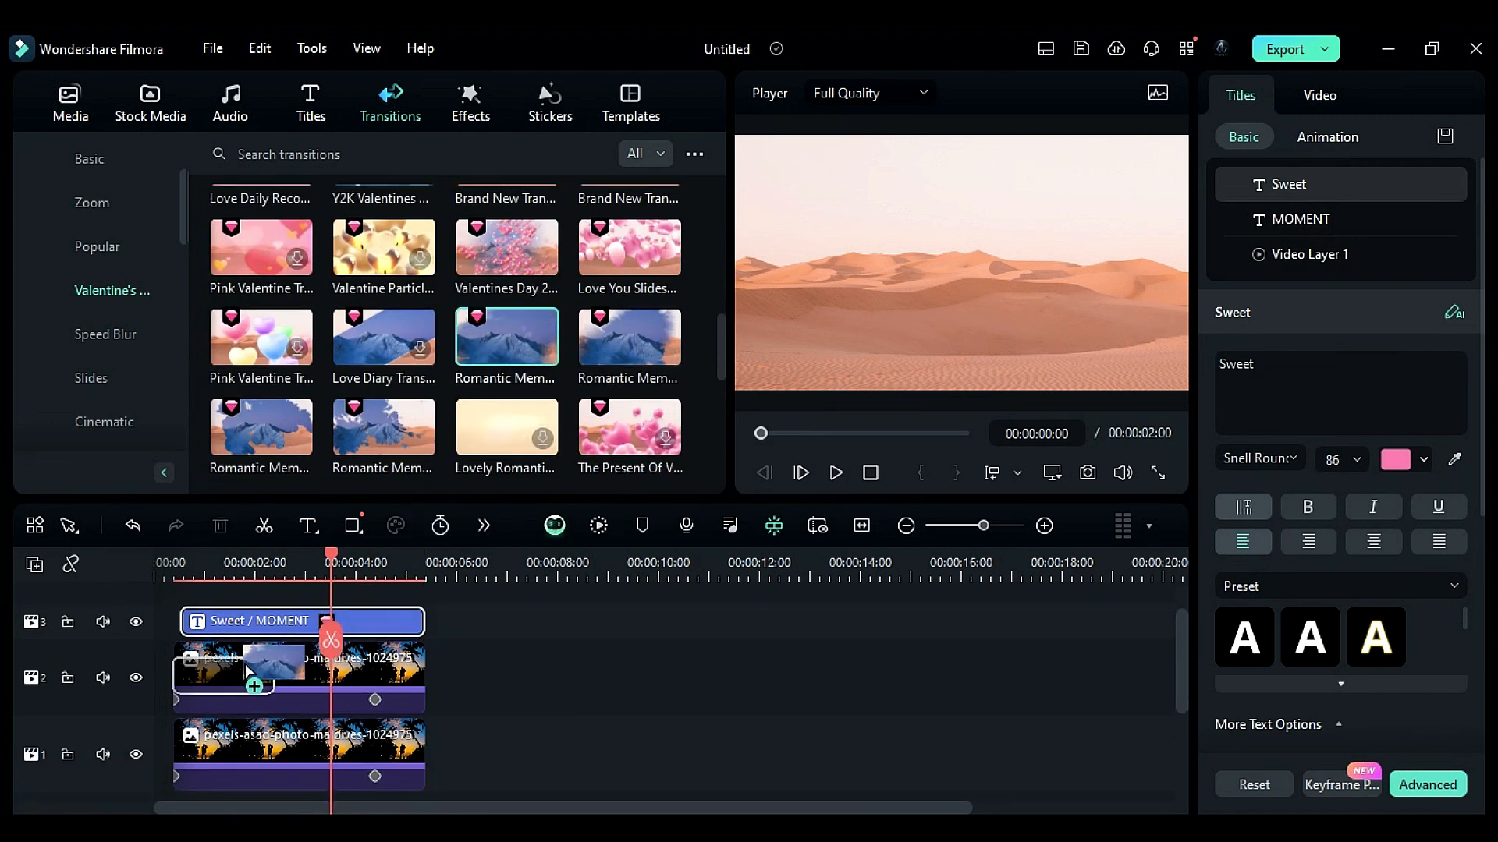
pyautogui.moveTo(481, 351); pyautogui.dragTo(222, 753)
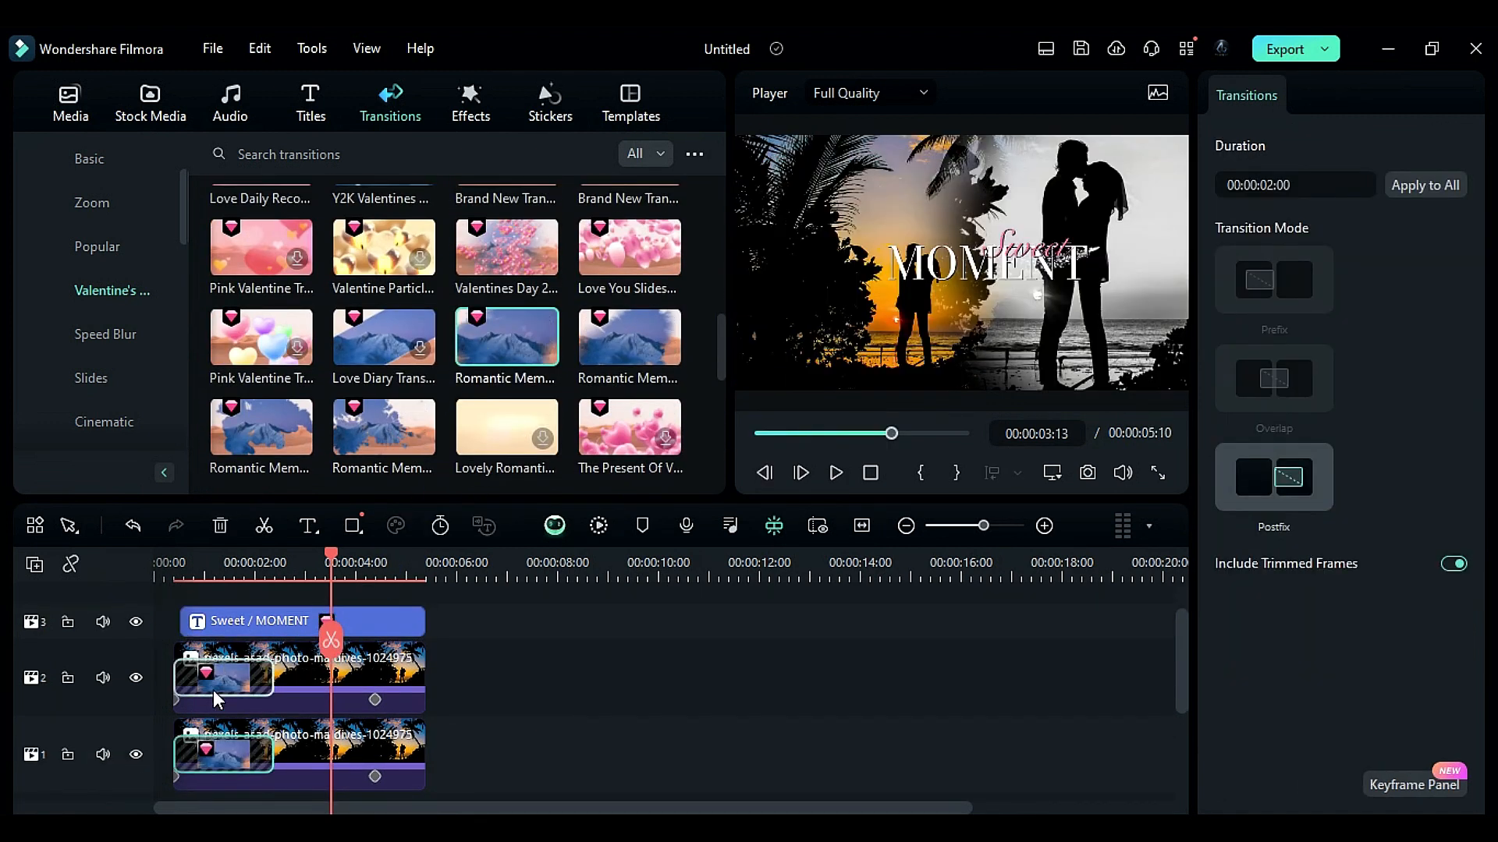
pyautogui.click(1318, 183)
pyautogui.write('1')
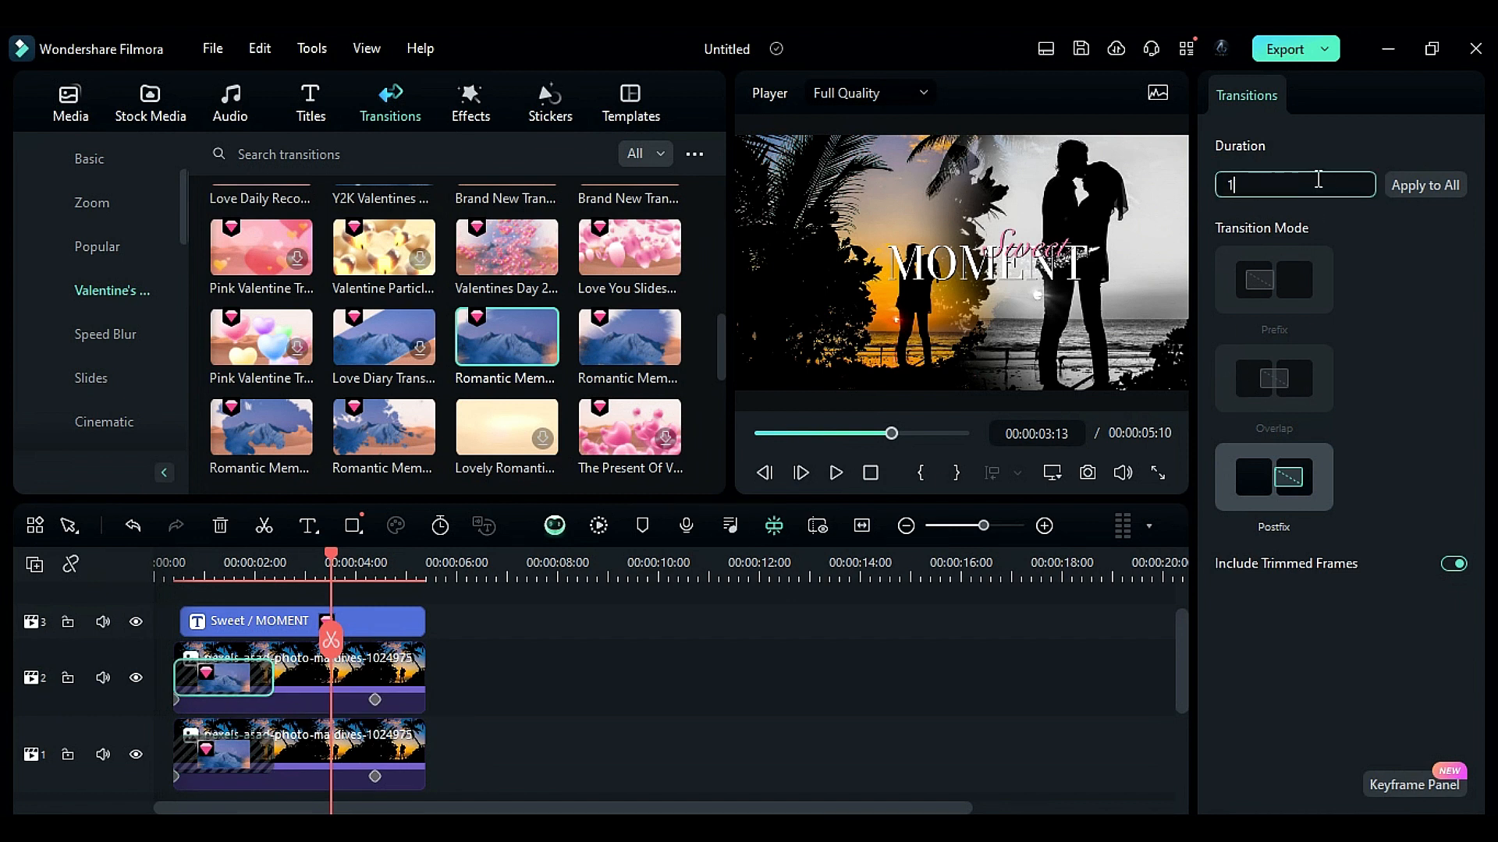
pyautogui.write(':00')
pyautogui.click(1424, 186)
# - Append the first production video clip after the photo clips and trim its end to about 8 seconds
pyautogui.click(70, 102)
pyautogui.moveTo(501, 296); pyautogui.dragTo(429, 721)
pyautogui.moveTo(877, 643); pyautogui.dragTo(575, 646)
pyautogui.click(535, 564)
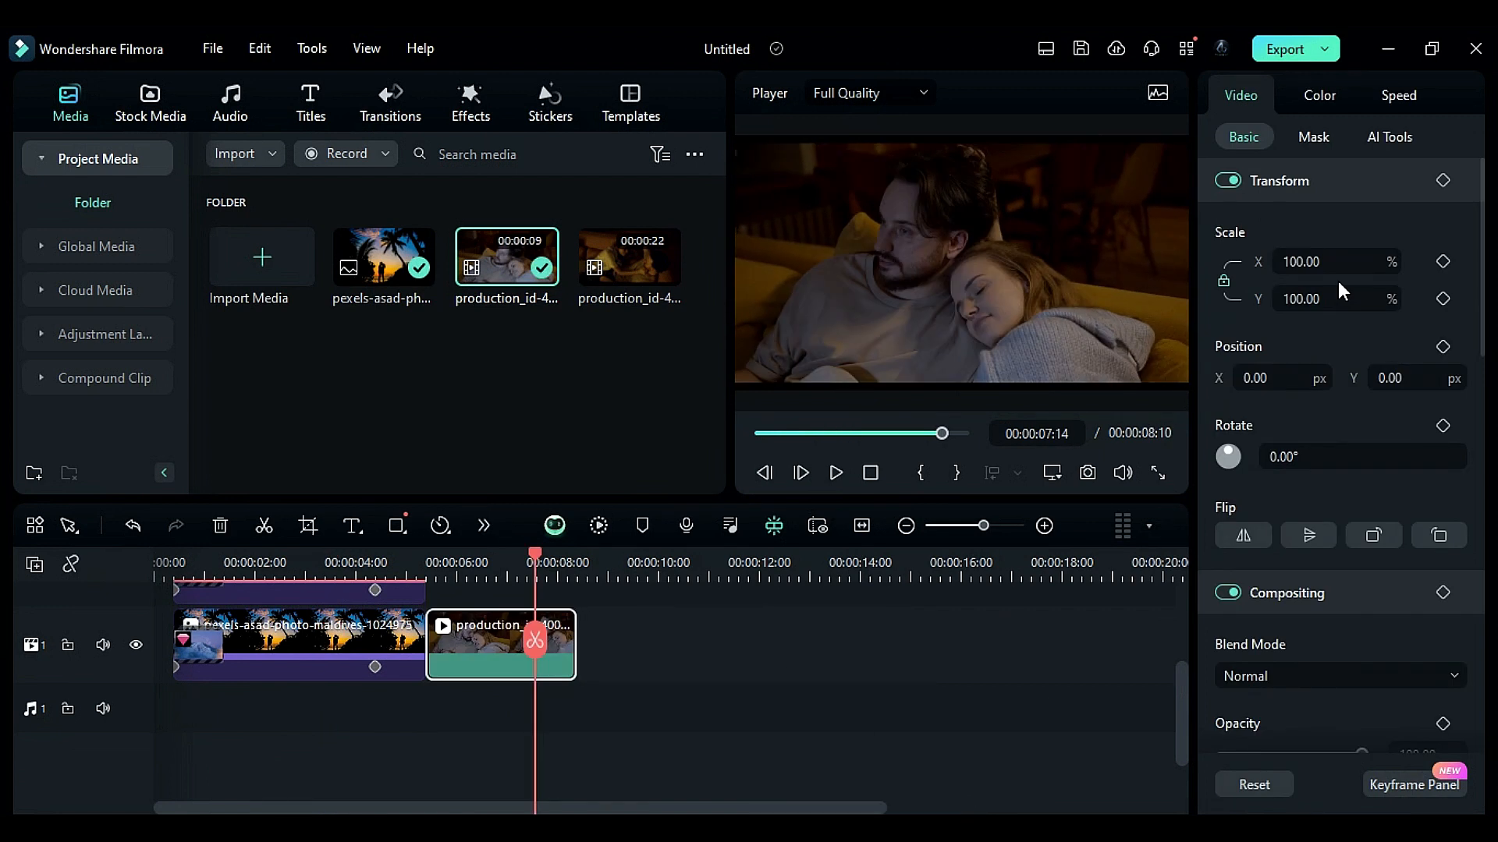
# - Apply the second Valentine Photo overlay effect to the first production clip and scrub to preview it
pyautogui.click(472, 92)
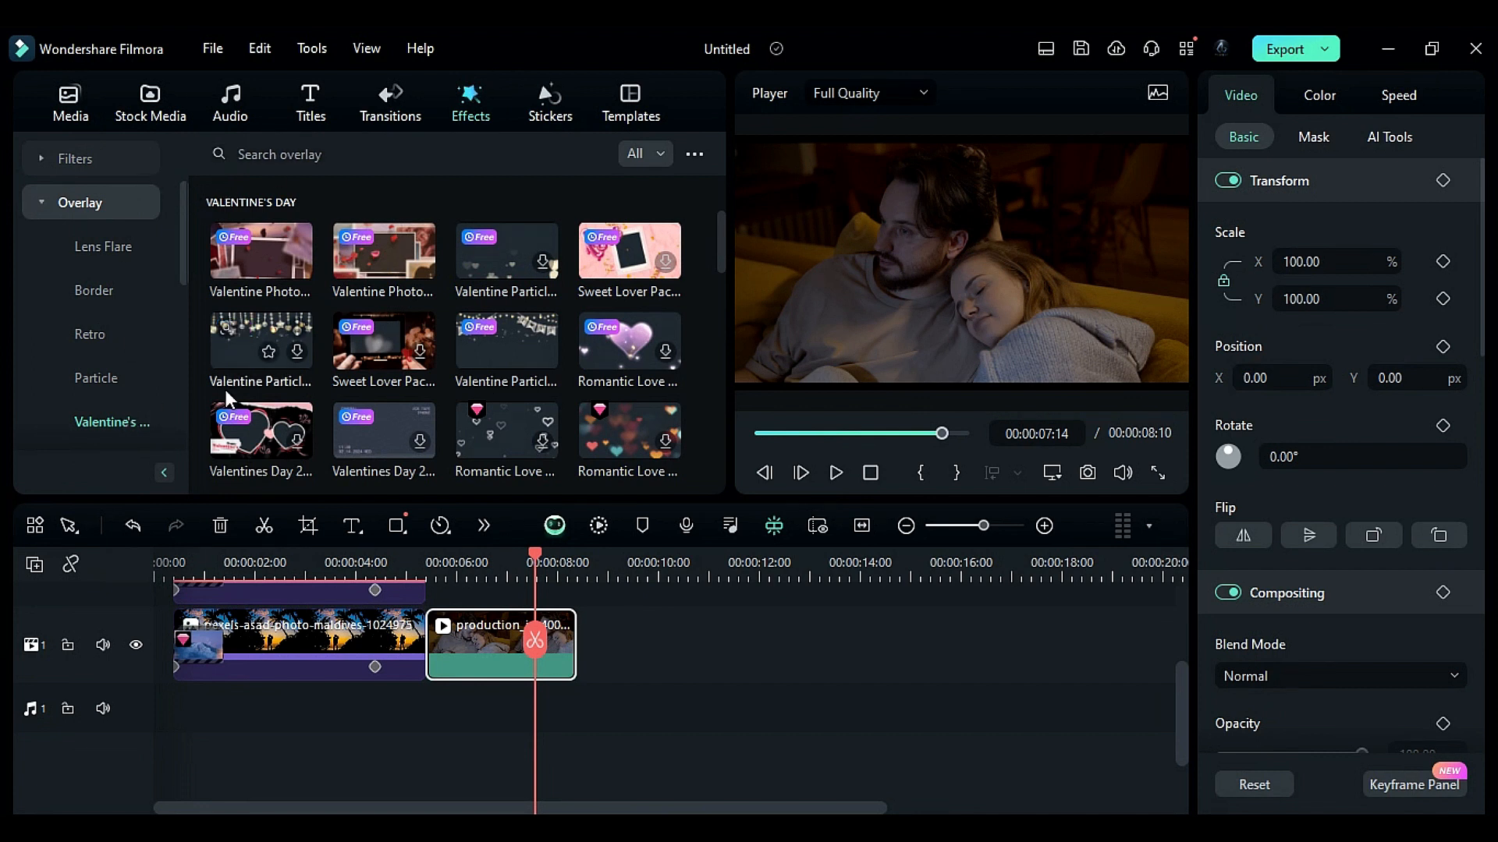
pyautogui.click(362, 274)
pyautogui.moveTo(358, 264); pyautogui.dragTo(473, 646)
pyautogui.click(433, 556)
pyautogui.click(472, 569)
pyautogui.moveTo(471, 568); pyautogui.dragTo(560, 631)
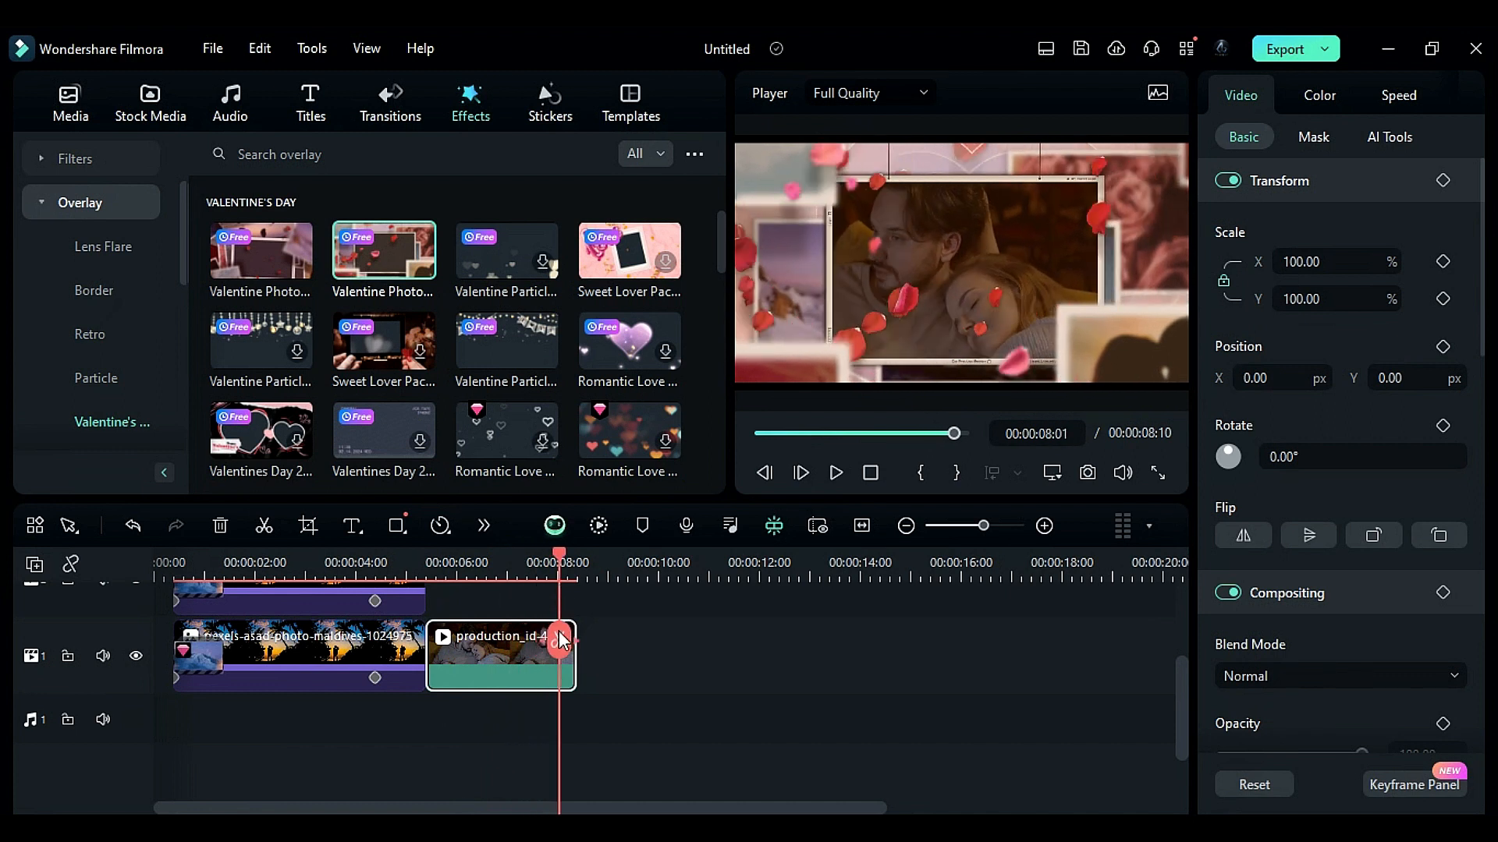
# - Append the second production clip after the first and cut off everything past 14 seconds
pyautogui.click(69, 102)
pyautogui.moveTo(630, 258); pyautogui.dragTo(616, 647)
pyautogui.click(643, 579)
pyautogui.moveTo(648, 581); pyautogui.dragTo(861, 640)
pyautogui.click(860, 639)
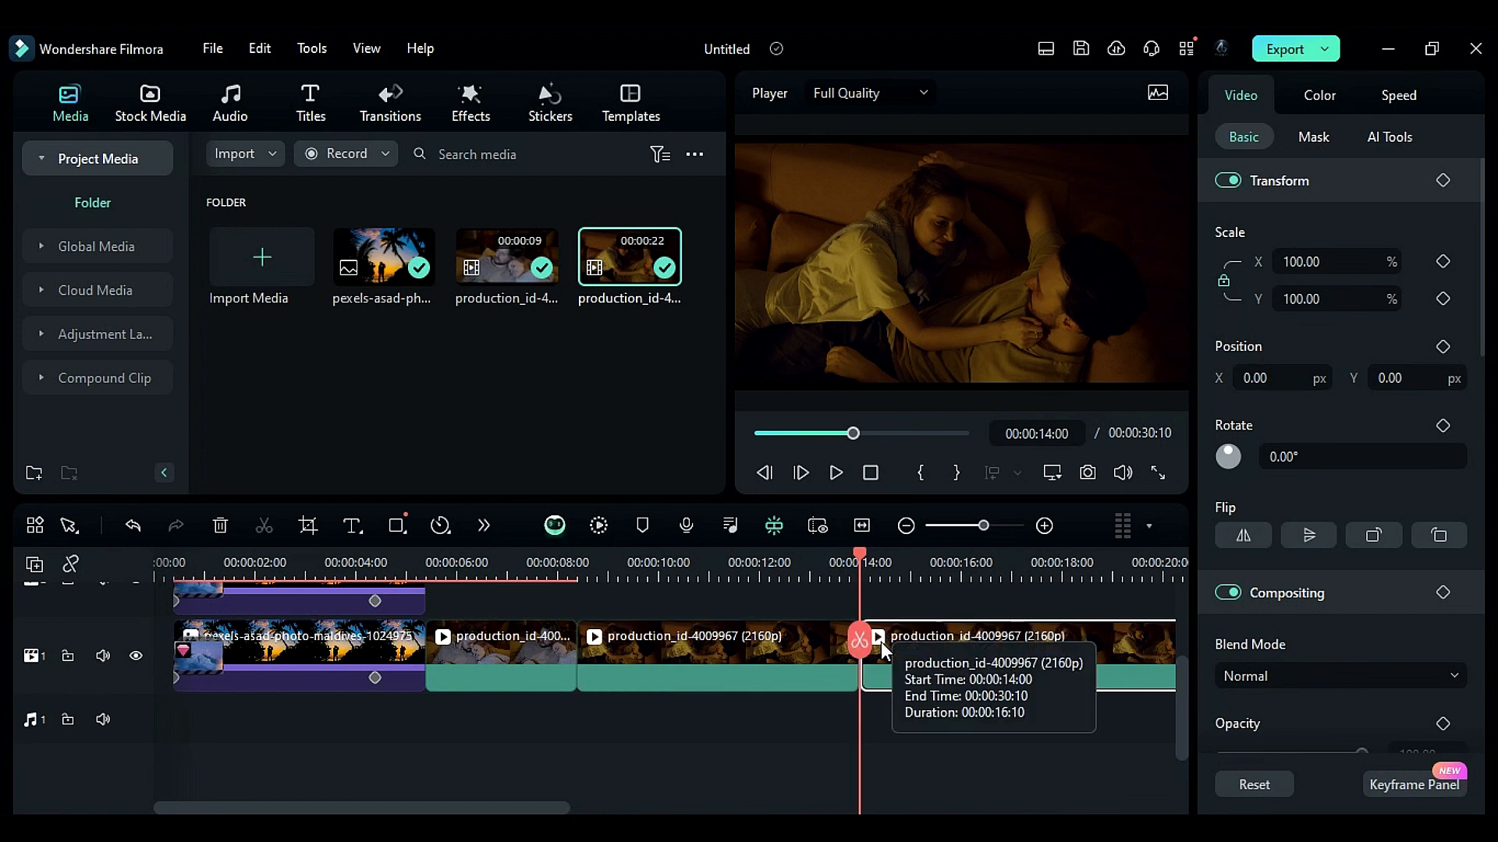
pyautogui.press('Delete')
pyautogui.click(652, 579)
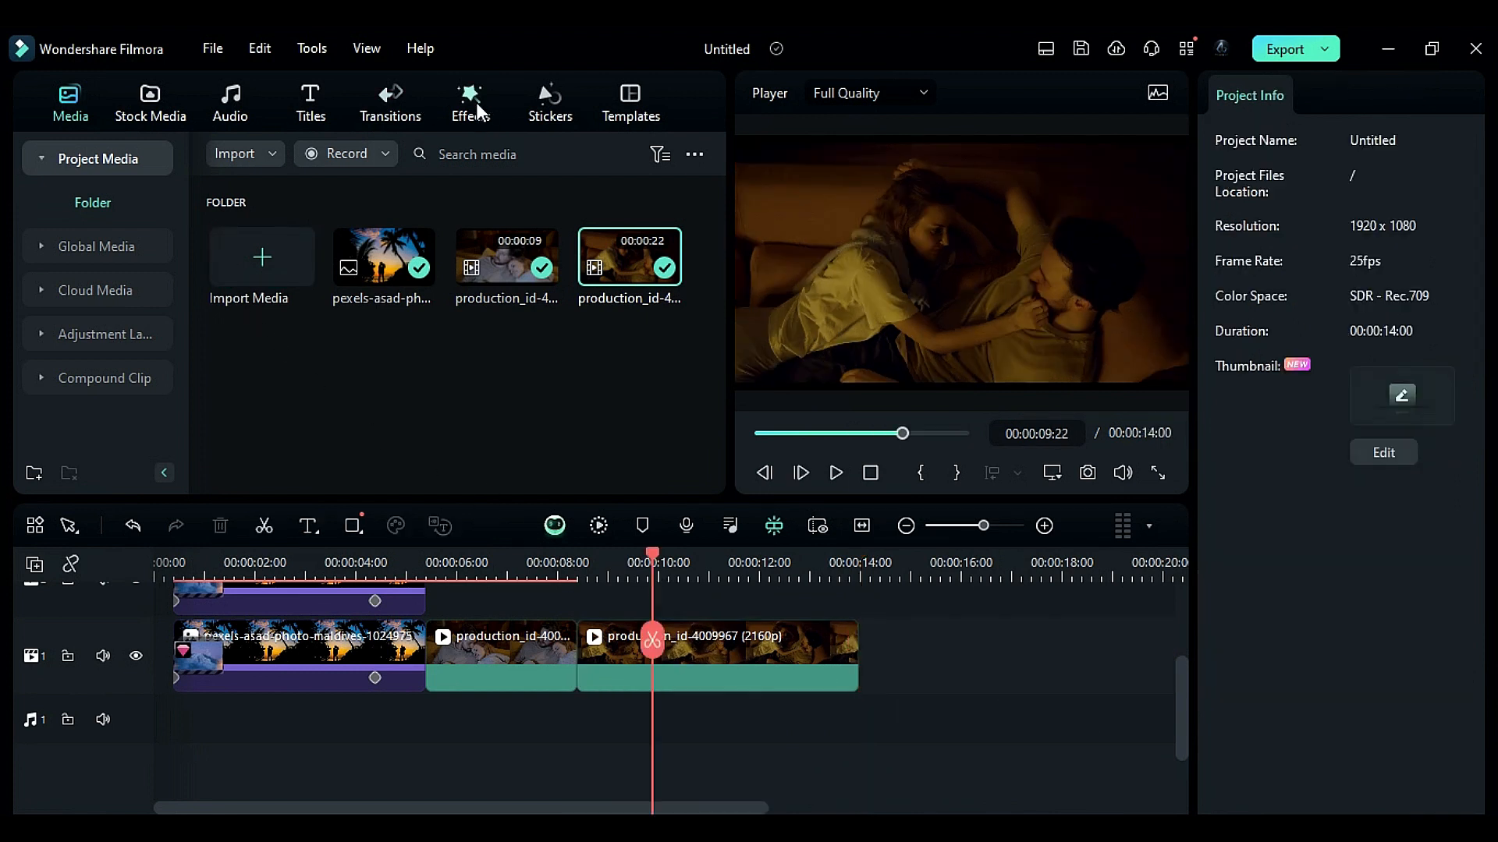
# - Apply the first Valentine Photo overlay effect to the second production clip
pyautogui.click(476, 101)
pyautogui.moveTo(228, 266); pyautogui.dragTo(619, 663)
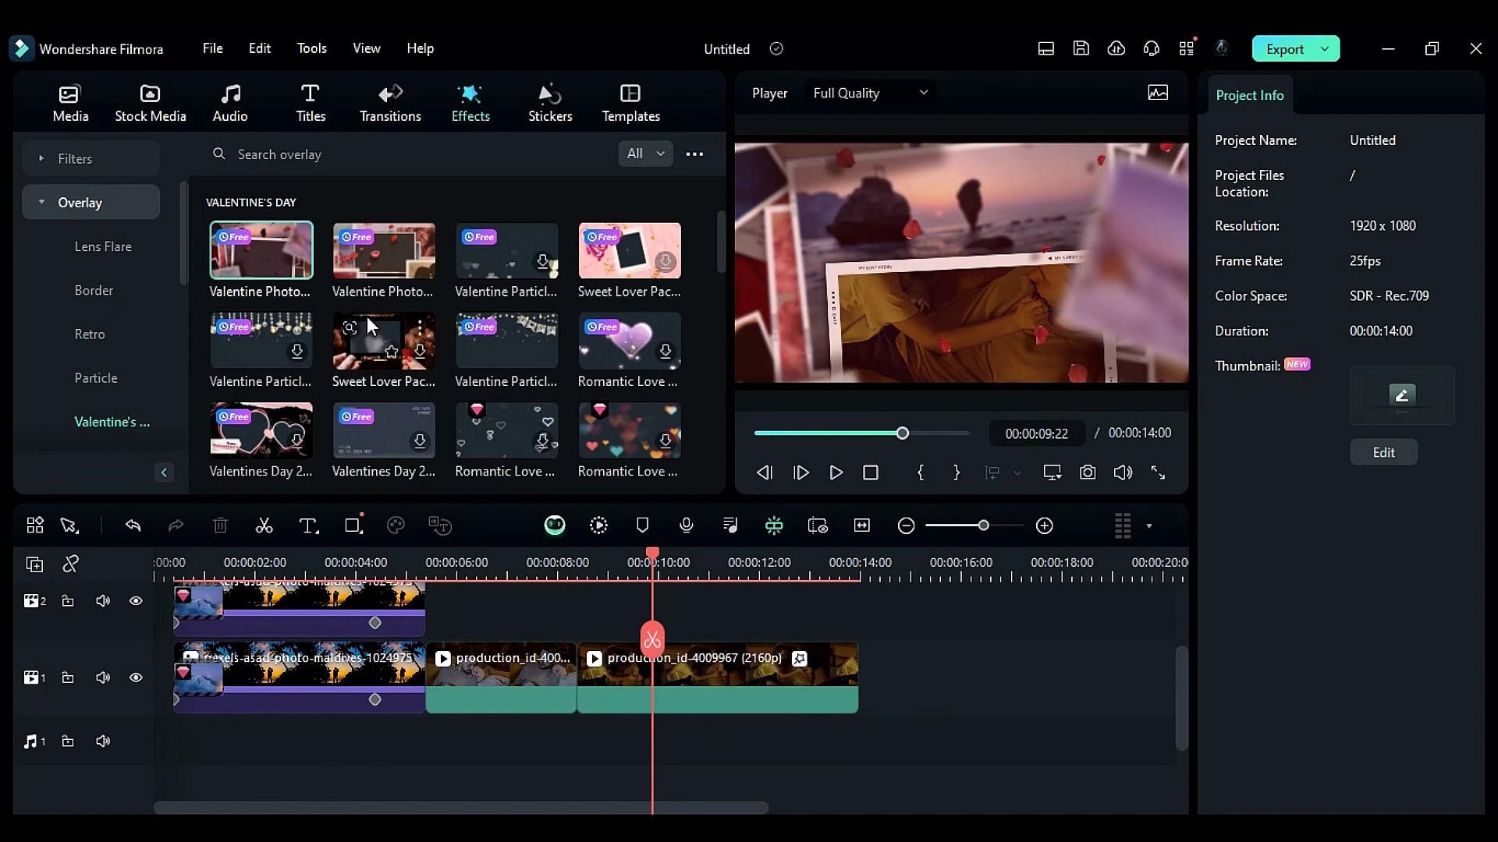
pyautogui.moveTo(723, 265); pyautogui.dragTo(741, 213)
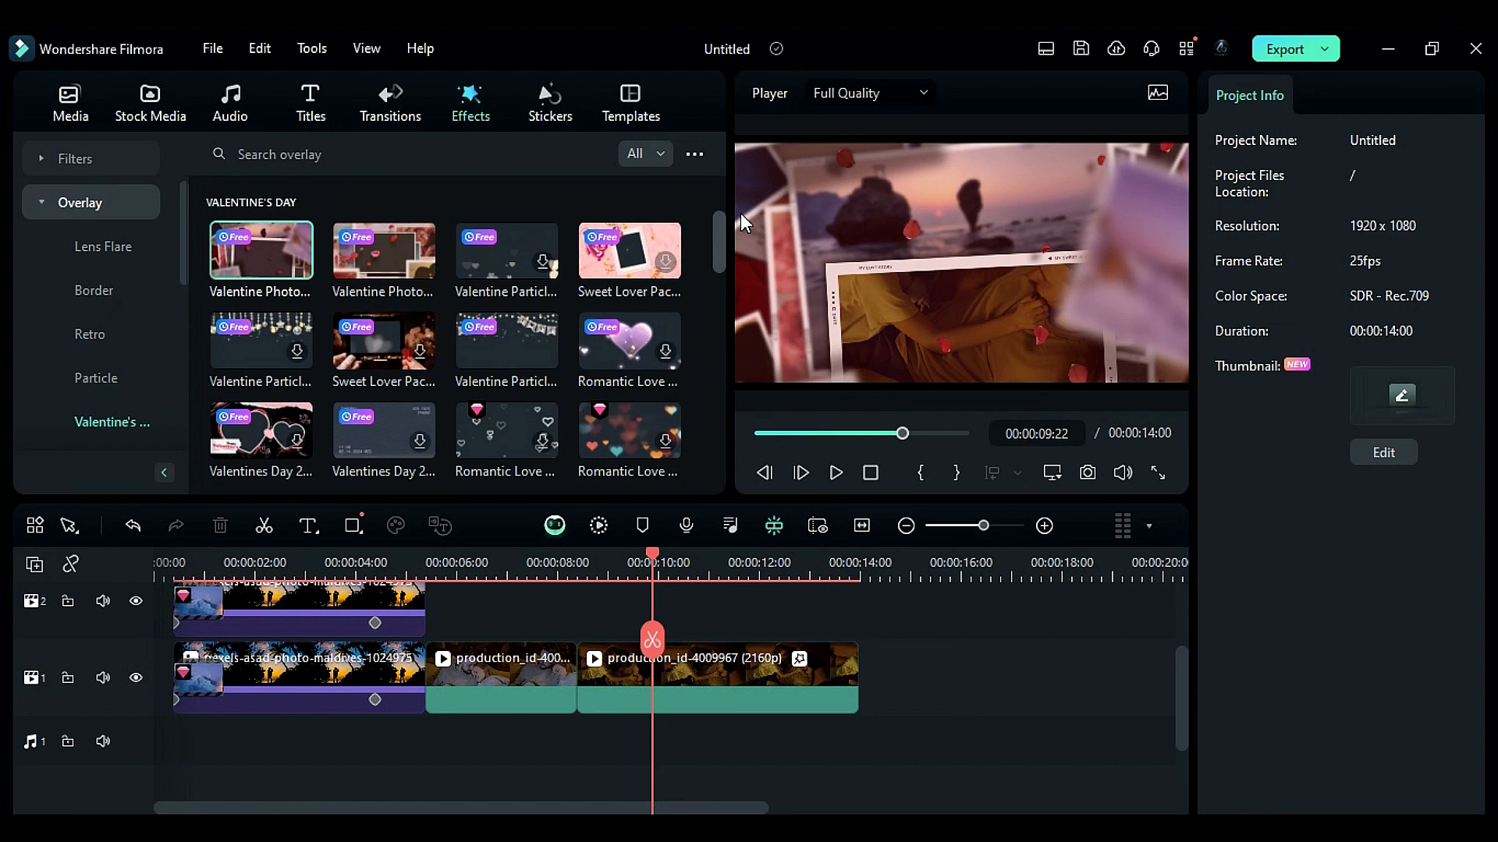
# - Add the Valentines Day 2 transition between the photo clips and the first production clip, with a duration of 1:00
pyautogui.click(386, 116)
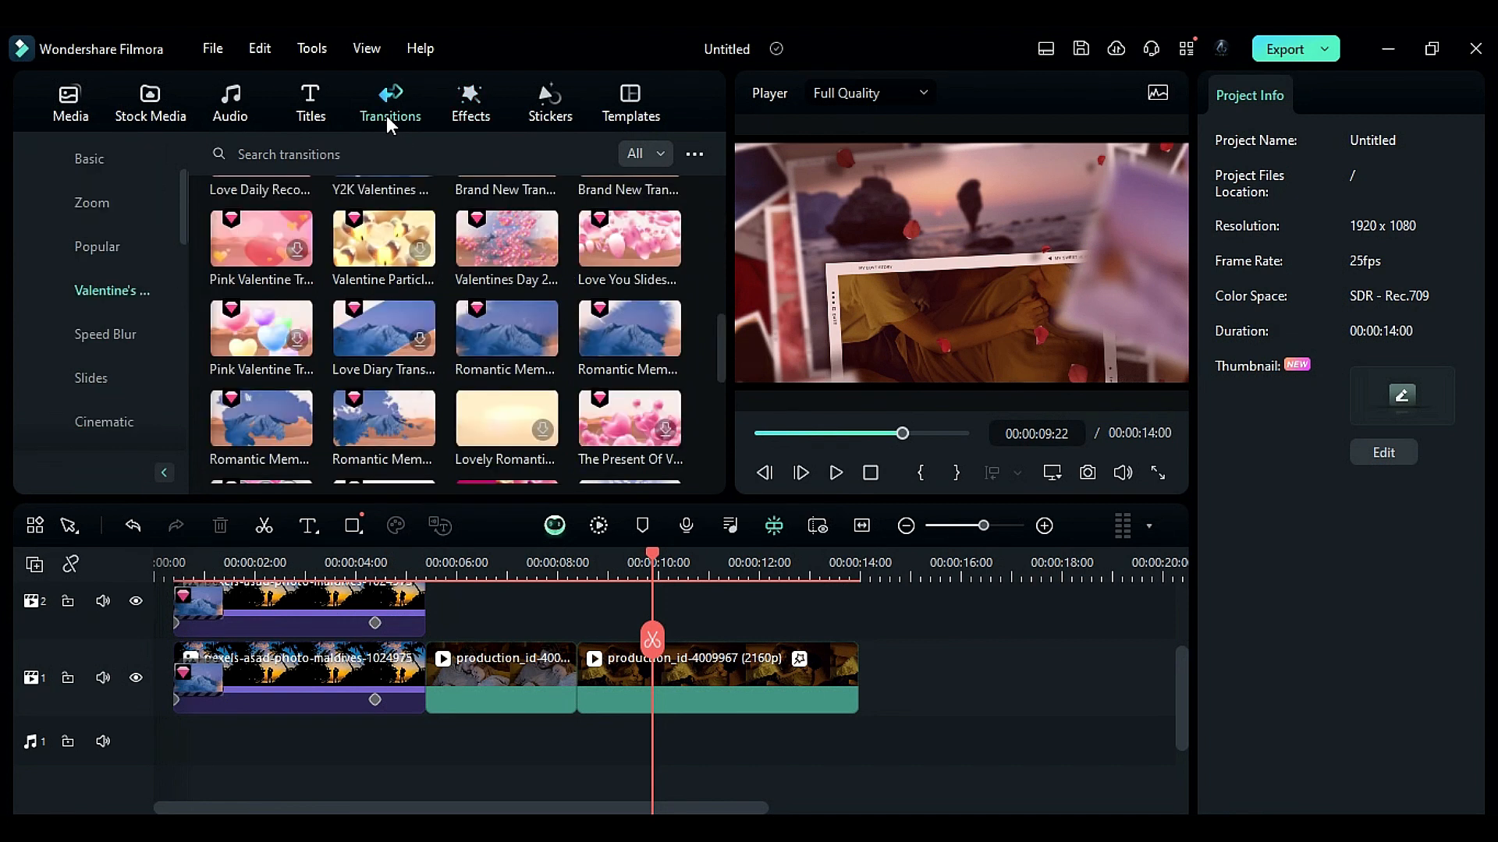
pyautogui.scroll(3, 696, 315)
pyautogui.scroll(3, 697, 315)
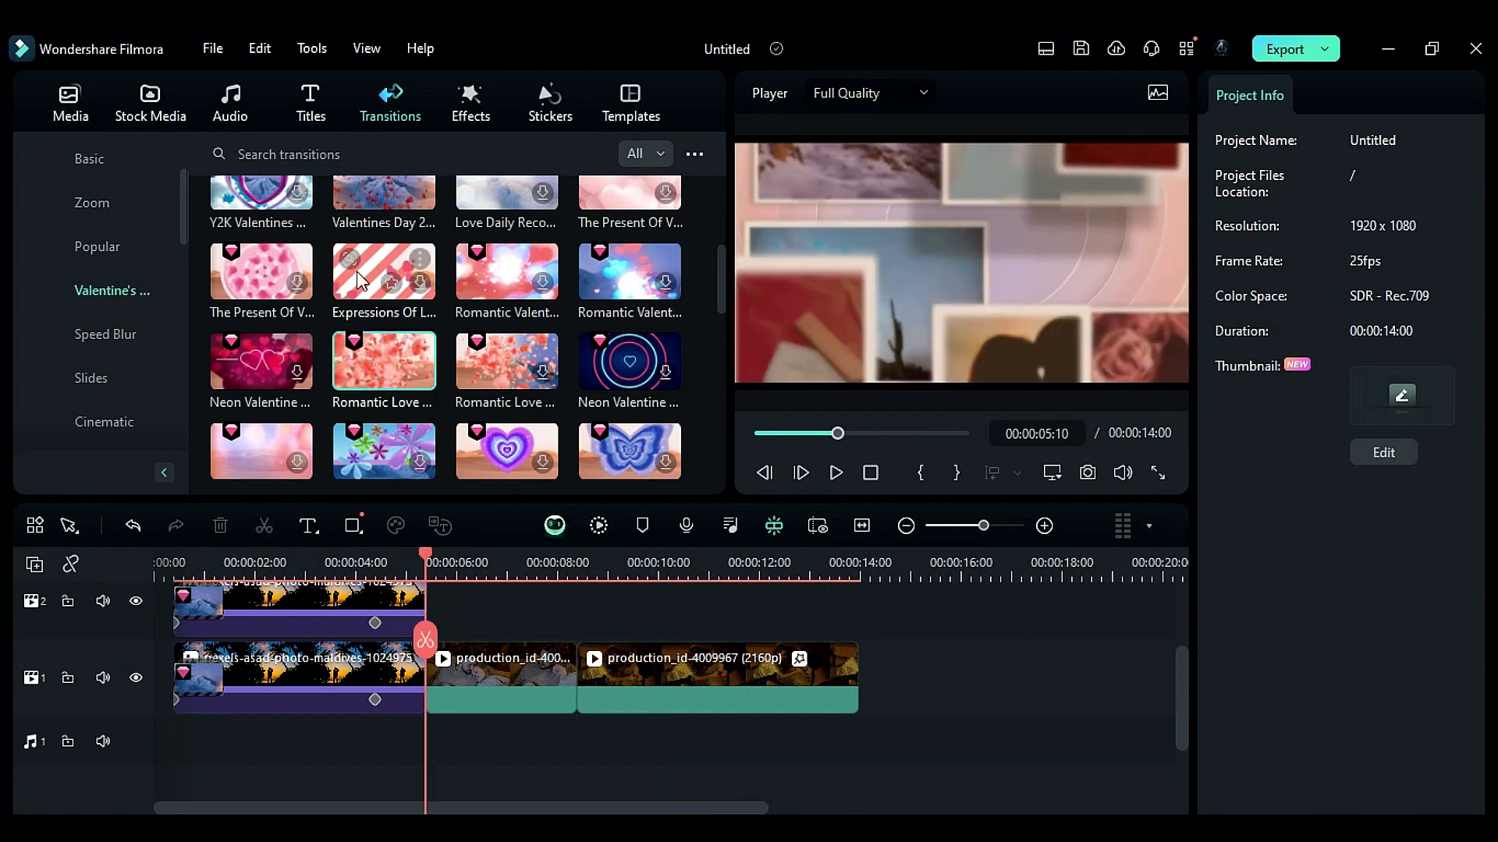
pyautogui.scroll(3, 359, 281)
pyautogui.moveTo(357, 347); pyautogui.dragTo(402, 680)
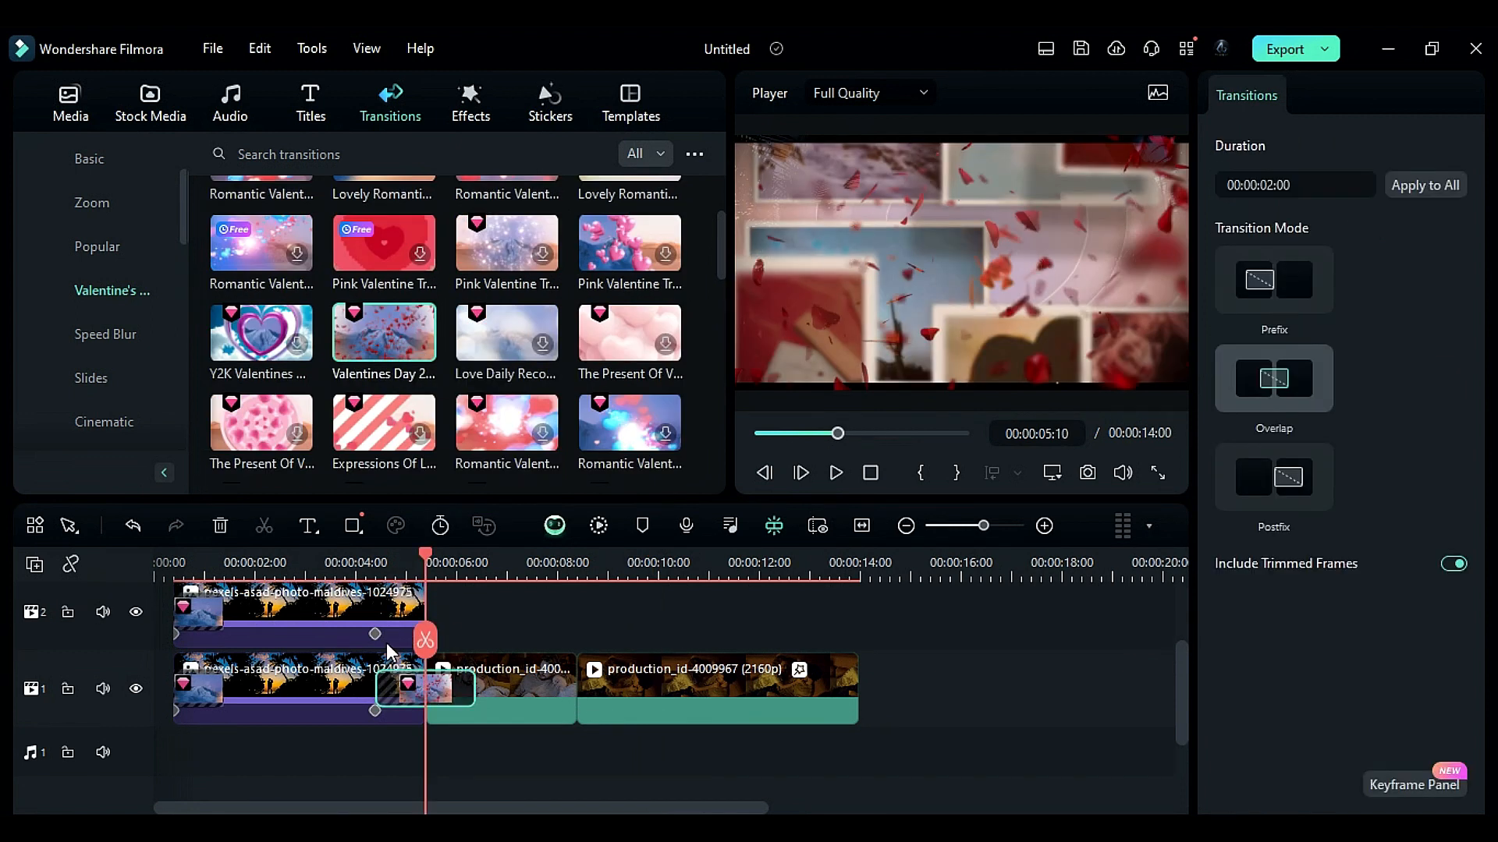
pyautogui.doubleClick(1263, 185)
pyautogui.write('100')
pyautogui.press('Return')
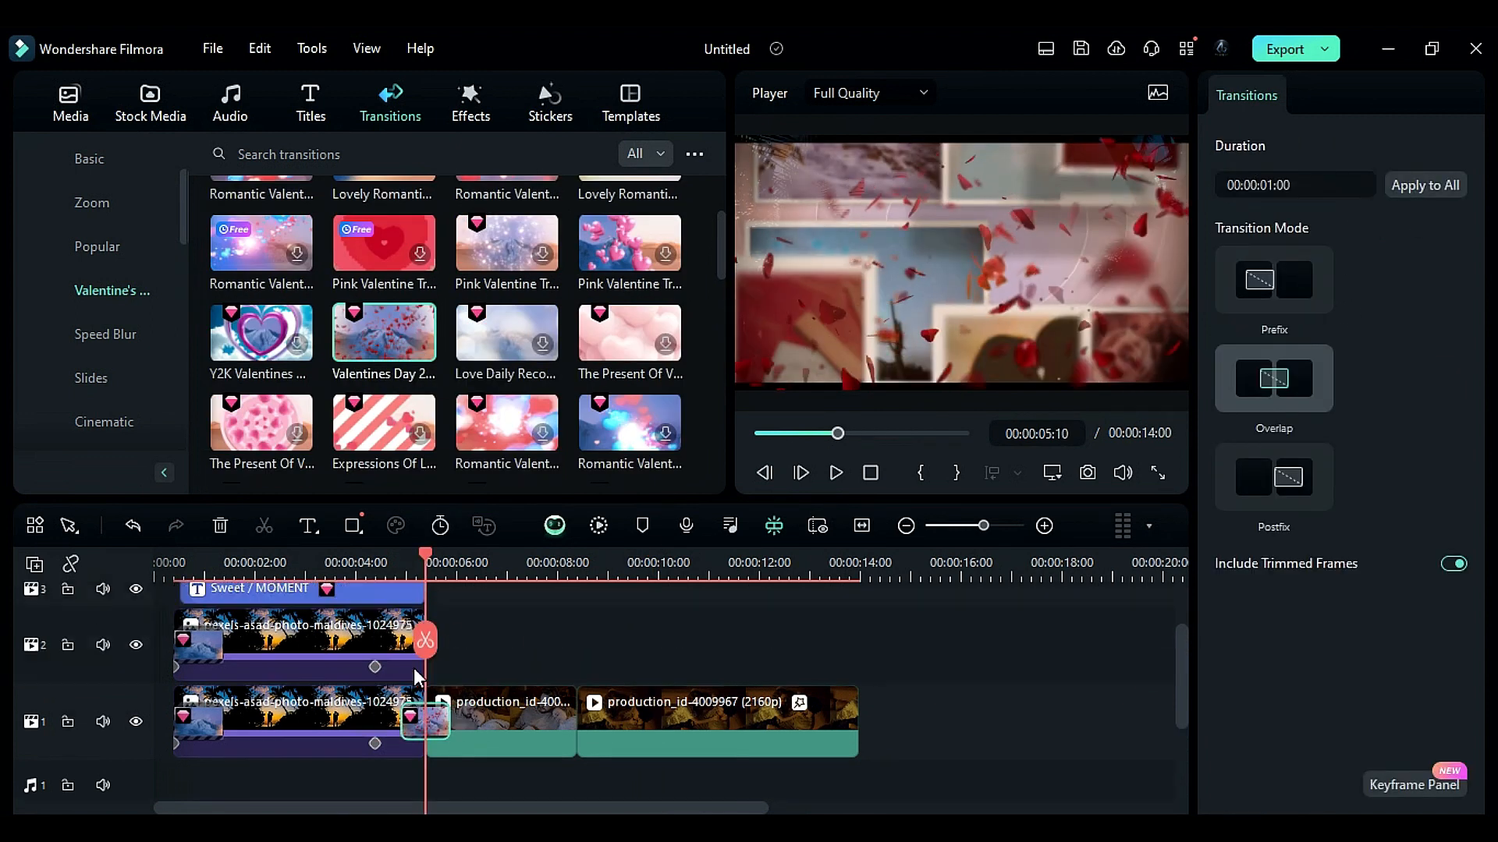
# - Add the same Valentines Day transition to the remaining clip junctions on the timeline
pyautogui.moveTo(383, 337); pyautogui.dragTo(374, 675)
pyautogui.moveTo(325, 676); pyautogui.dragTo(399, 682)
pyautogui.moveTo(425, 556); pyautogui.dragTo(408, 562)
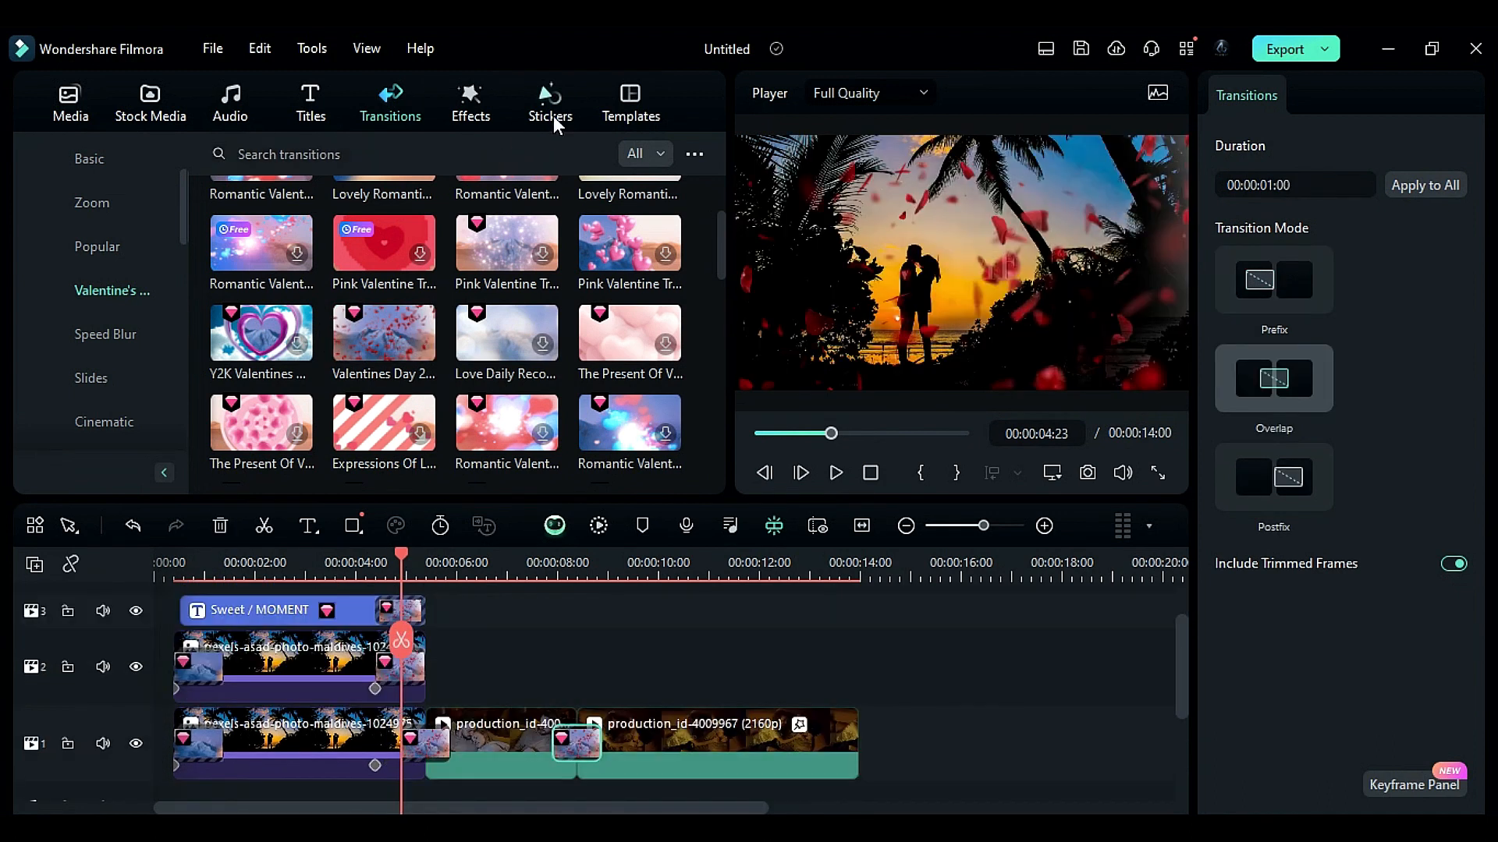
# - Add the Romantic Particle Valentine's sticker on a new track above the titles and lower its opacity
pyautogui.click(551, 109)
pyautogui.scroll(-3, 166, 304)
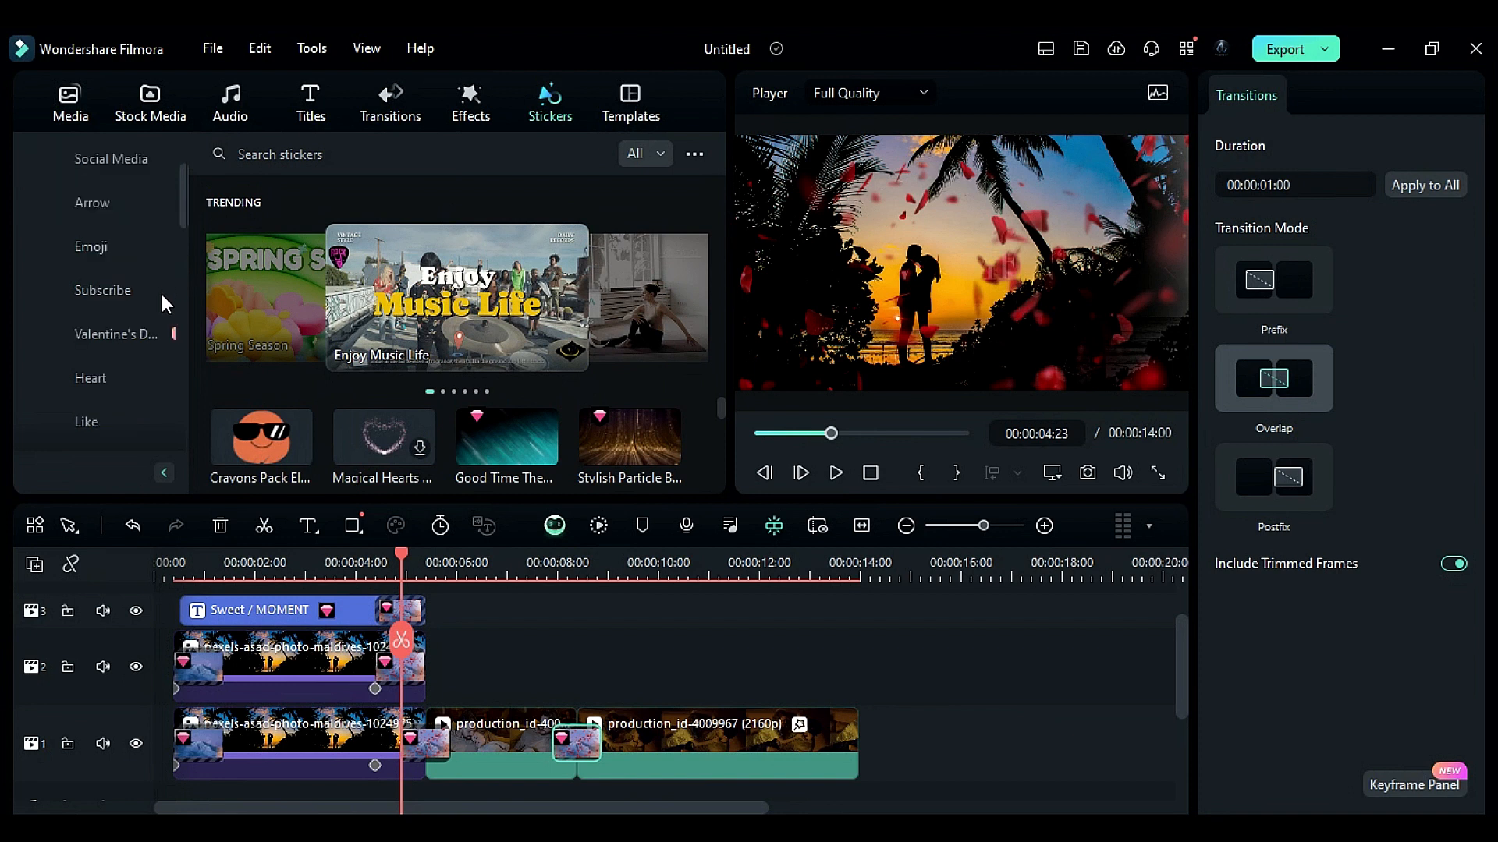
pyautogui.click(151, 333)
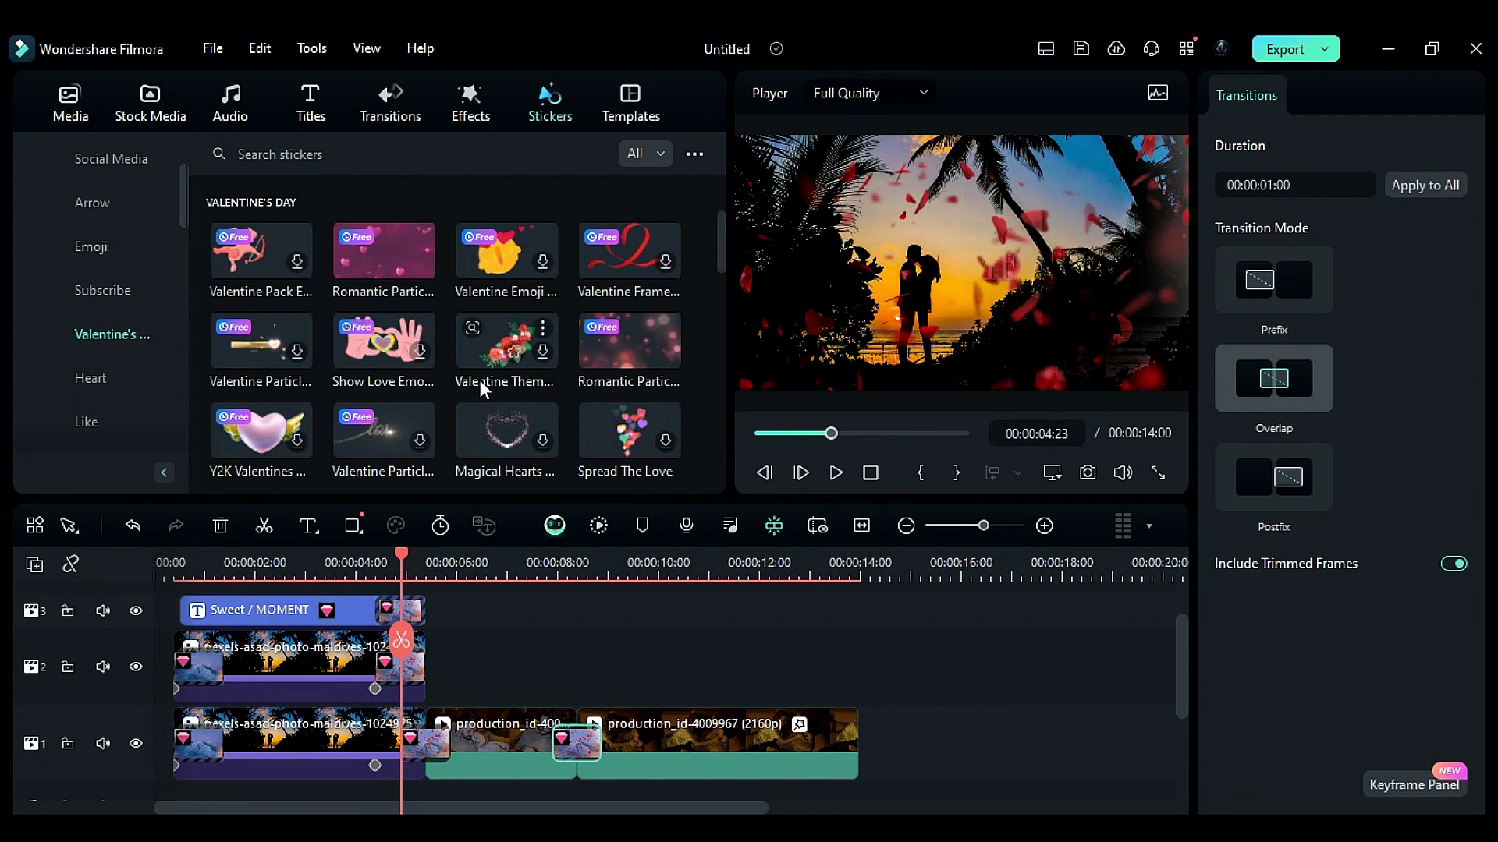
pyautogui.moveTo(627, 343); pyautogui.dragTo(208, 611)
pyautogui.click(244, 566)
pyautogui.scroll(-1, 1333, 690)
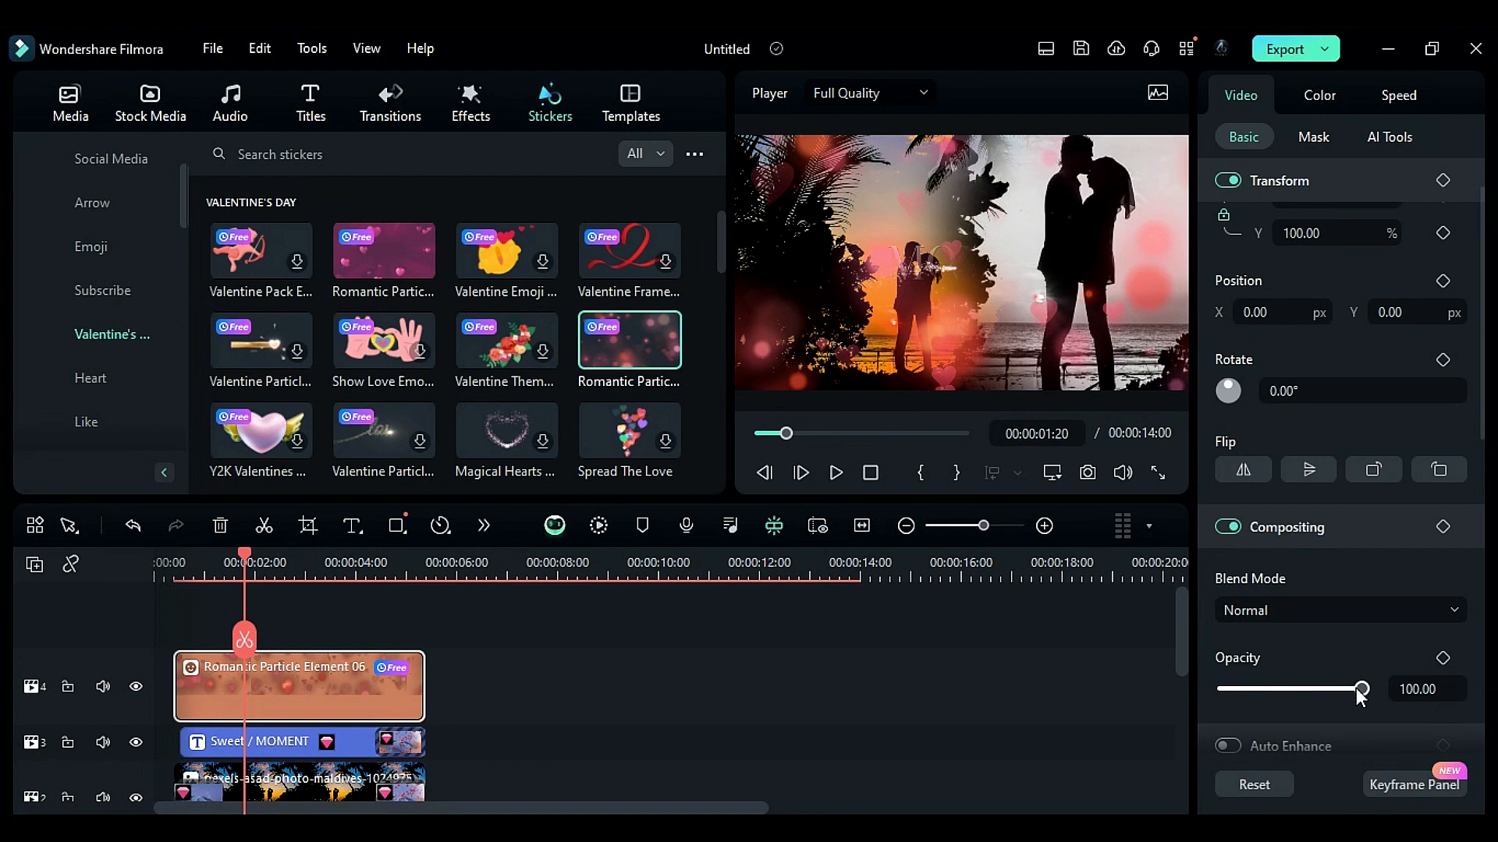
pyautogui.click(1332, 688)
# - Add transitions to the start and end of the particle sticker clip
pyautogui.click(390, 101)
pyautogui.scroll(-5, 350, 348)
pyautogui.moveTo(506, 324); pyautogui.dragTo(199, 687)
pyautogui.scroll(5, 383, 336)
pyautogui.moveTo(384, 327); pyautogui.dragTo(381, 692)
# - Add an adjustment layer spanning the whole video on a new track
pyautogui.click(70, 103)
pyautogui.click(104, 290)
pyautogui.moveTo(217, 287); pyautogui.dragTo(859, 675)
# - Color-grade the adjustment layer: brightness 10, contrast 29, highlight 16, shadow -29, white 24, black -21
pyautogui.click(1319, 94)
pyautogui.moveTo(1297, 456); pyautogui.dragTo(1306, 456)
pyautogui.moveTo(1292, 597); pyautogui.dragTo(1288, 597)
pyautogui.moveTo(1293, 676); pyautogui.dragTo(1312, 688)
pyautogui.scroll(-1, 1299, 677)
pyautogui.scroll(-2, 1311, 687)
pyautogui.moveTo(1293, 636); pyautogui.dragTo(1303, 637)
pyautogui.moveTo(1293, 715); pyautogui.dragTo(1271, 711)
pyautogui.scroll(-2, 1273, 711)
pyautogui.moveTo(1292, 662); pyautogui.dragTo(1309, 662)
pyautogui.scroll(-1, 1309, 663)
pyautogui.moveTo(1292, 677); pyautogui.dragTo(1276, 676)
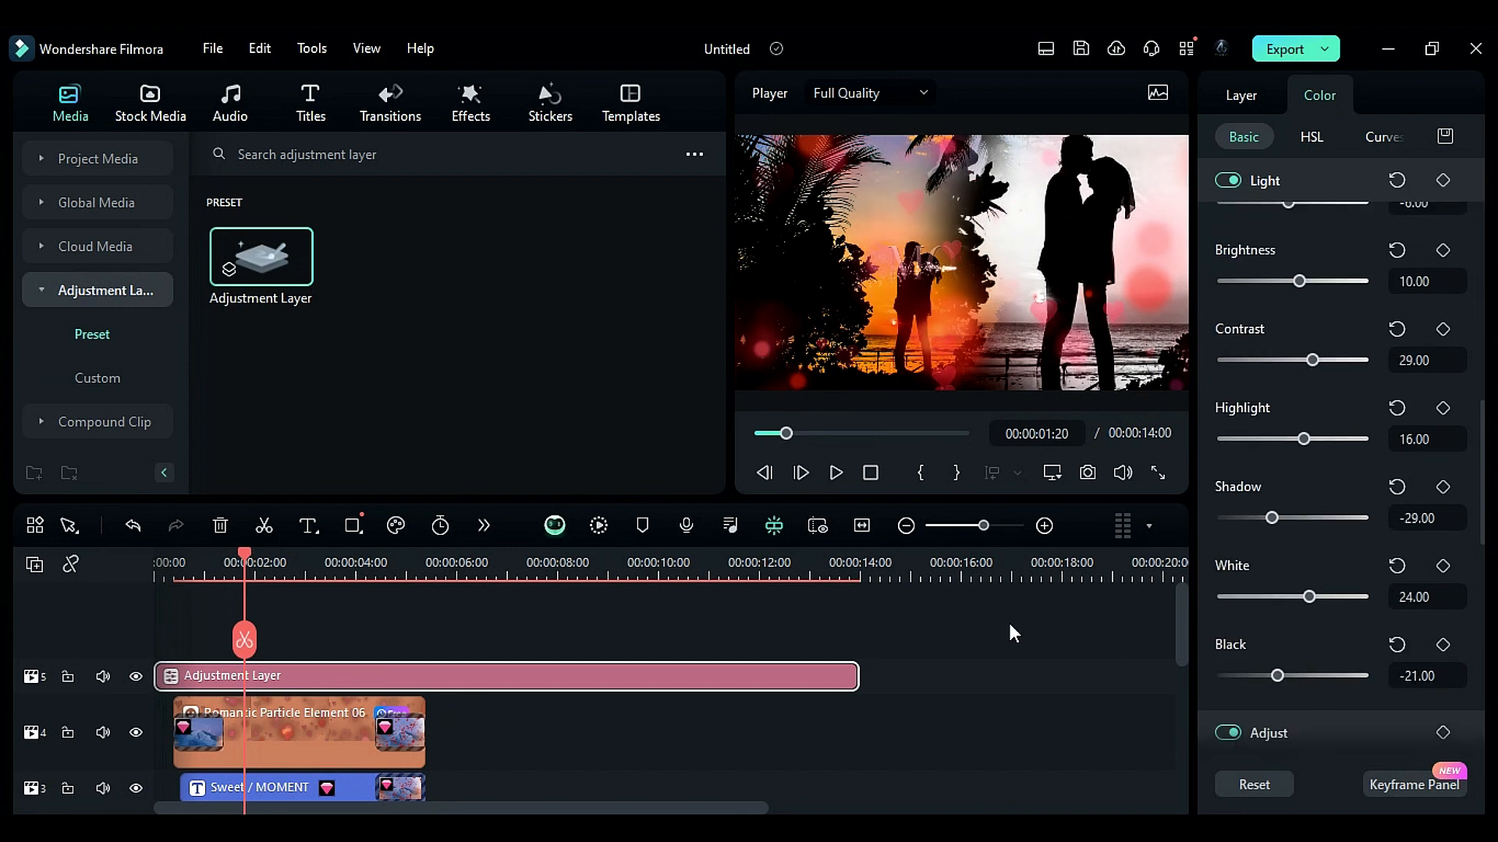
# - Add a Black solid color clip spanning the whole video on a new top track
pyautogui.click(148, 112)
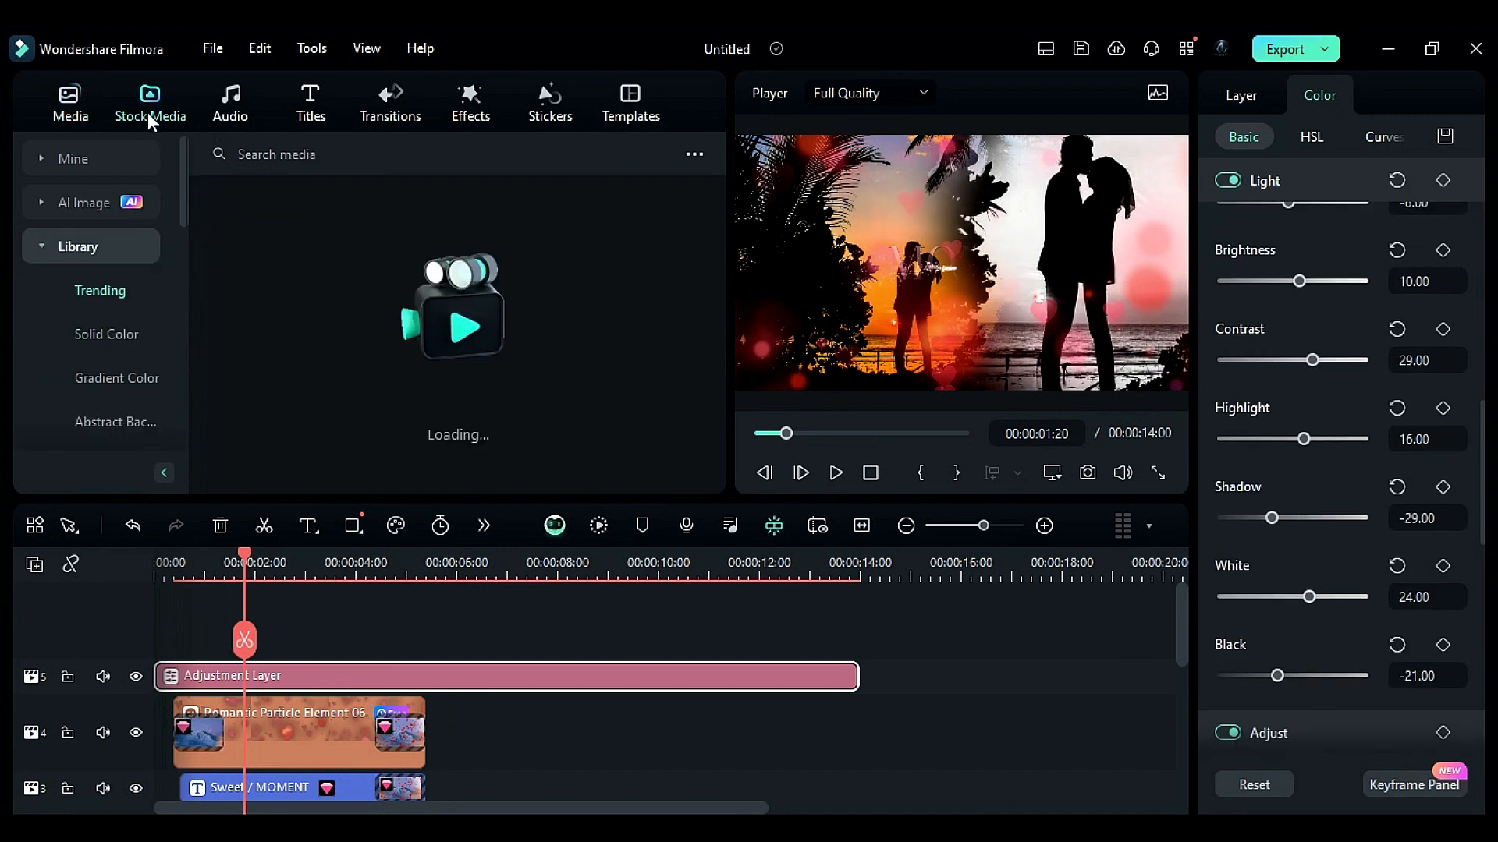
pyautogui.click(106, 333)
pyautogui.moveTo(262, 253); pyautogui.dragTo(153, 669)
pyautogui.moveTo(405, 702); pyautogui.dragTo(858, 706)
# - Give the black clip an inverted ellipse mask at 108% scale with 47 blur strength as a vignette
pyautogui.click(1313, 137)
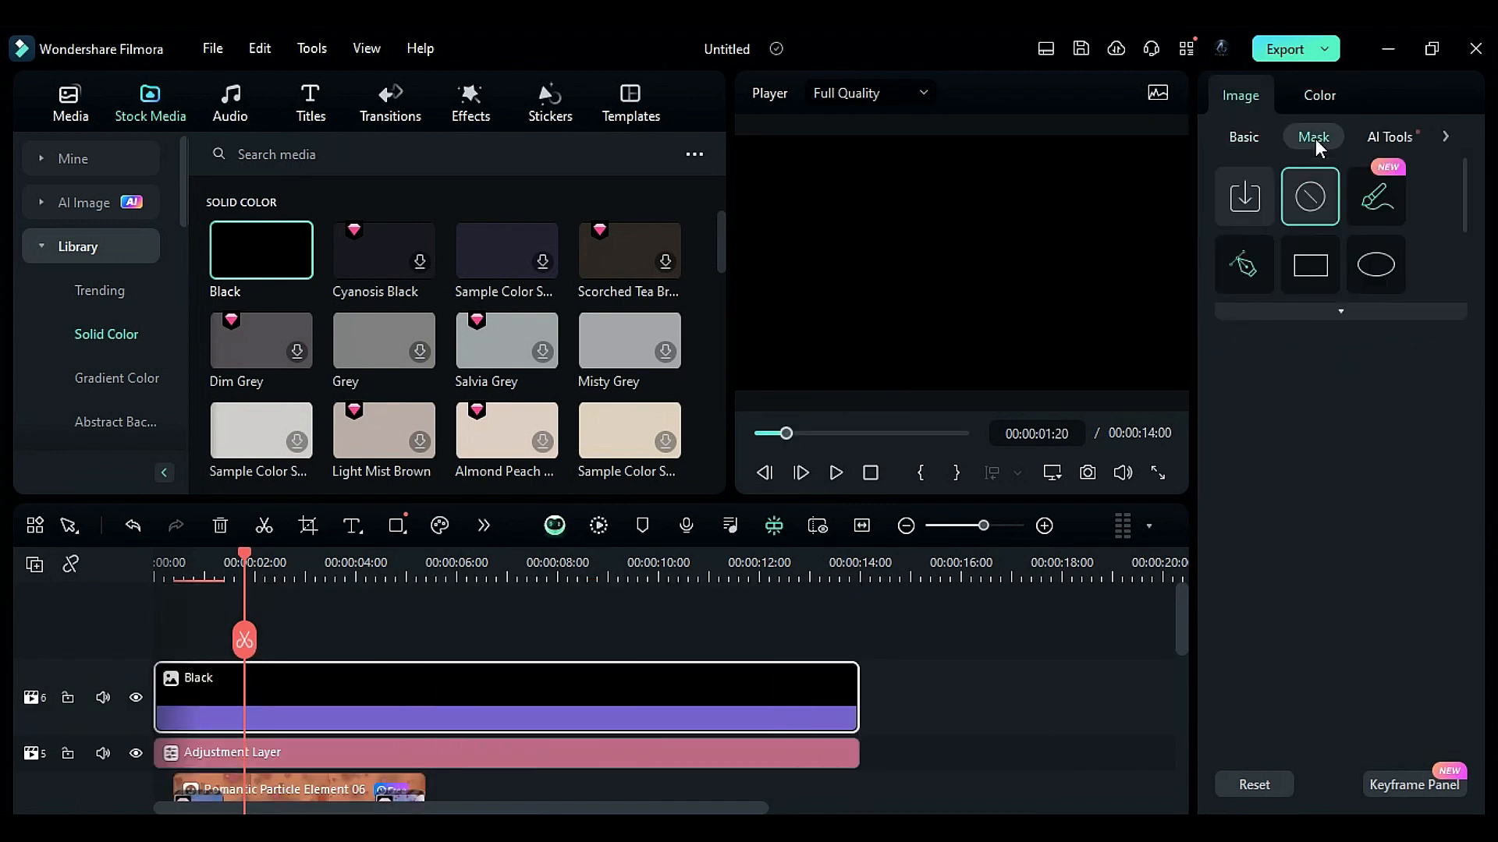
pyautogui.click(1378, 260)
pyautogui.scroll(-2, 1377, 657)
pyautogui.scroll(-1, 1379, 661)
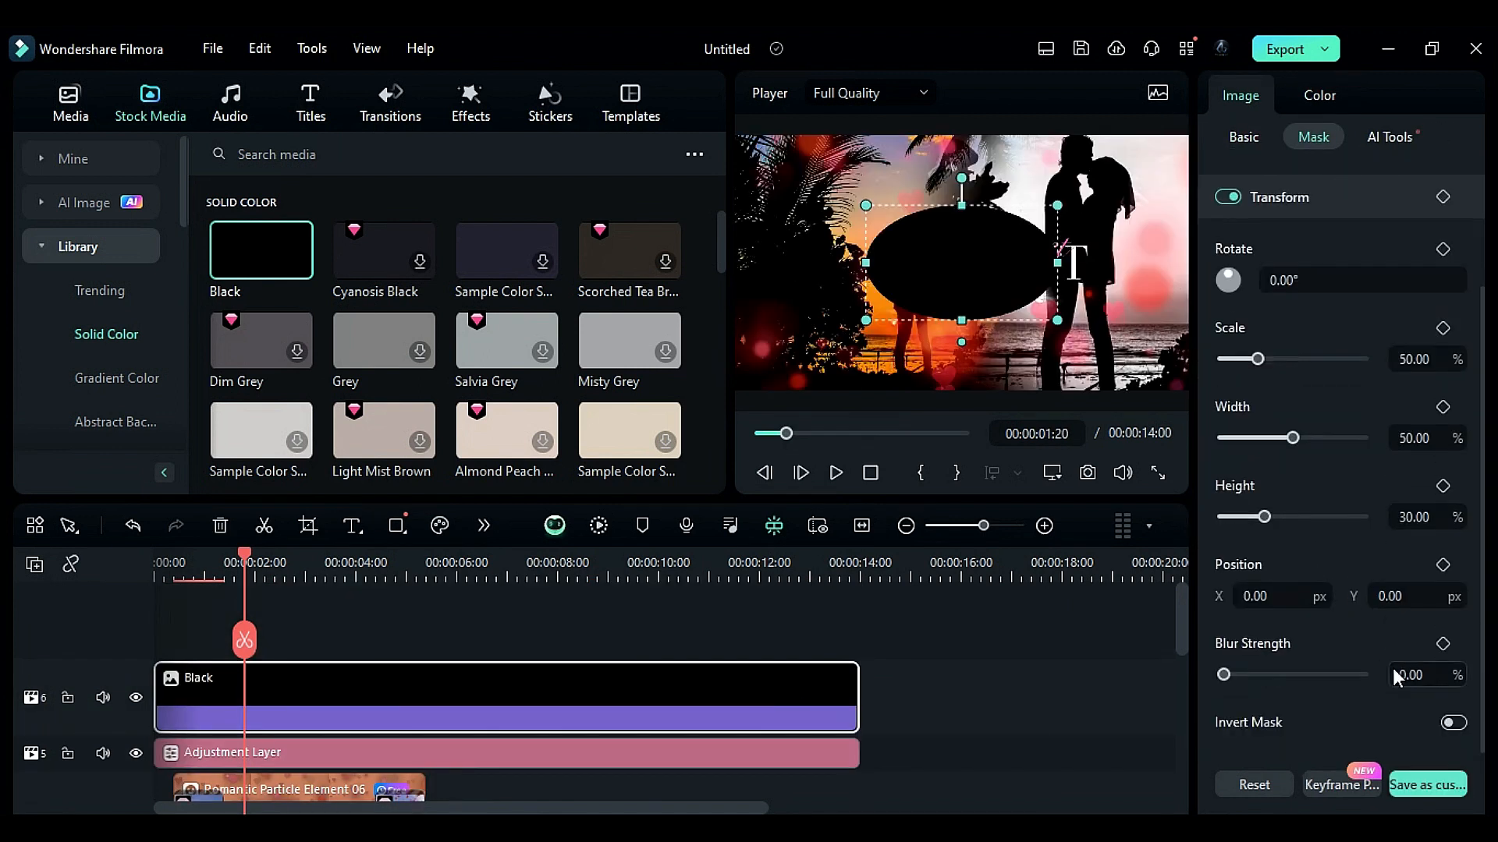
pyautogui.click(1452, 724)
pyautogui.moveTo(1270, 358); pyautogui.dragTo(1298, 360)
pyautogui.moveTo(1222, 677); pyautogui.dragTo(1299, 677)
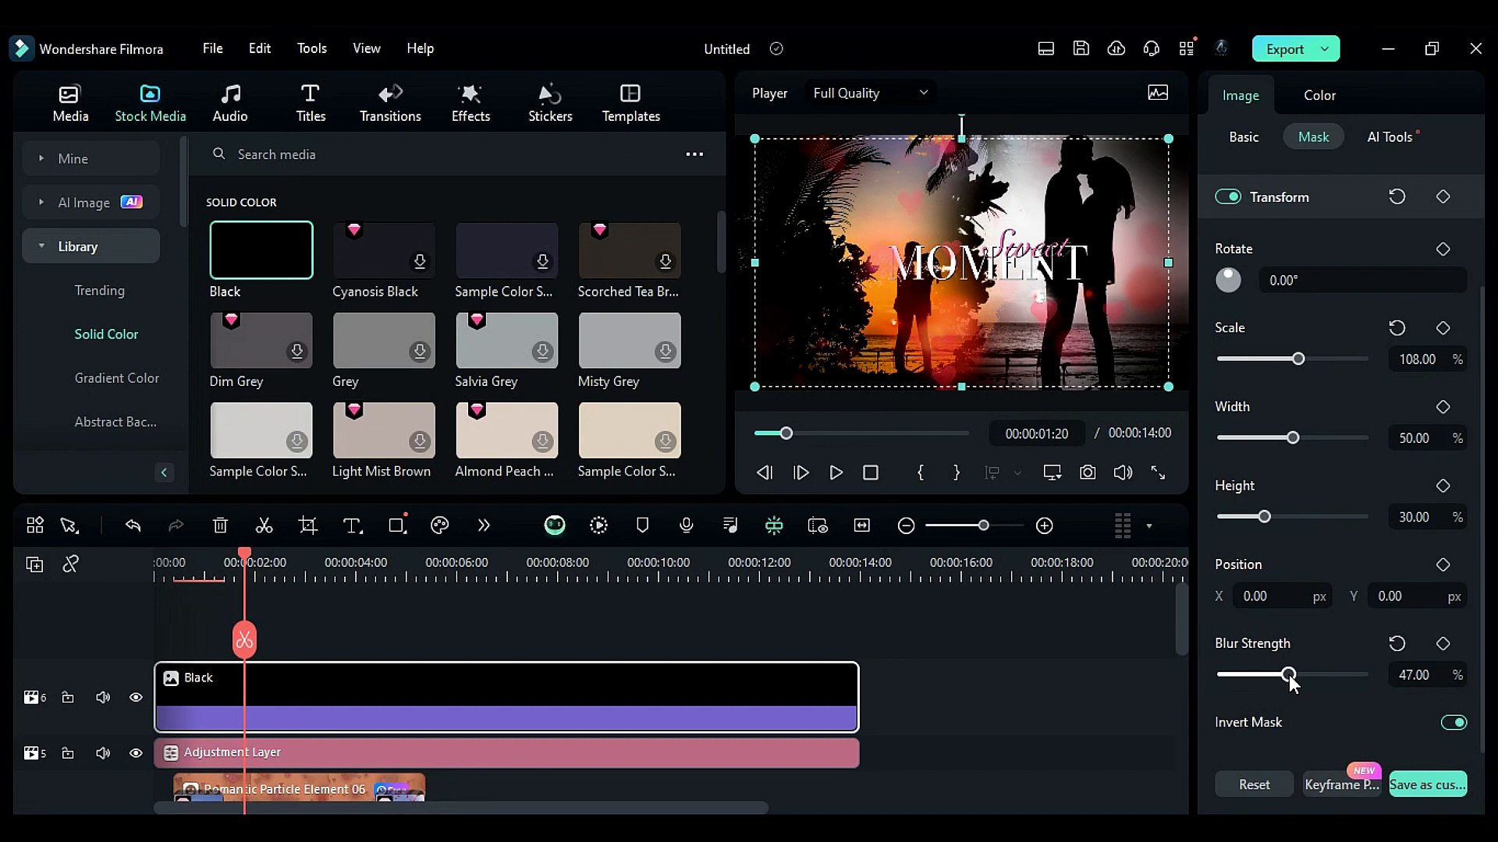
# - Add the Cinema 21:9 effect spanning the whole video on a new top track
pyautogui.click(470, 101)
pyautogui.moveTo(244, 322); pyautogui.dragTo(163, 673)
pyautogui.moveTo(397, 676); pyautogui.dragTo(859, 675)
# - Keyframe the Cinema 21:9 height at 1.00 at the start and -1.00 at about one second
pyautogui.click(155, 574)
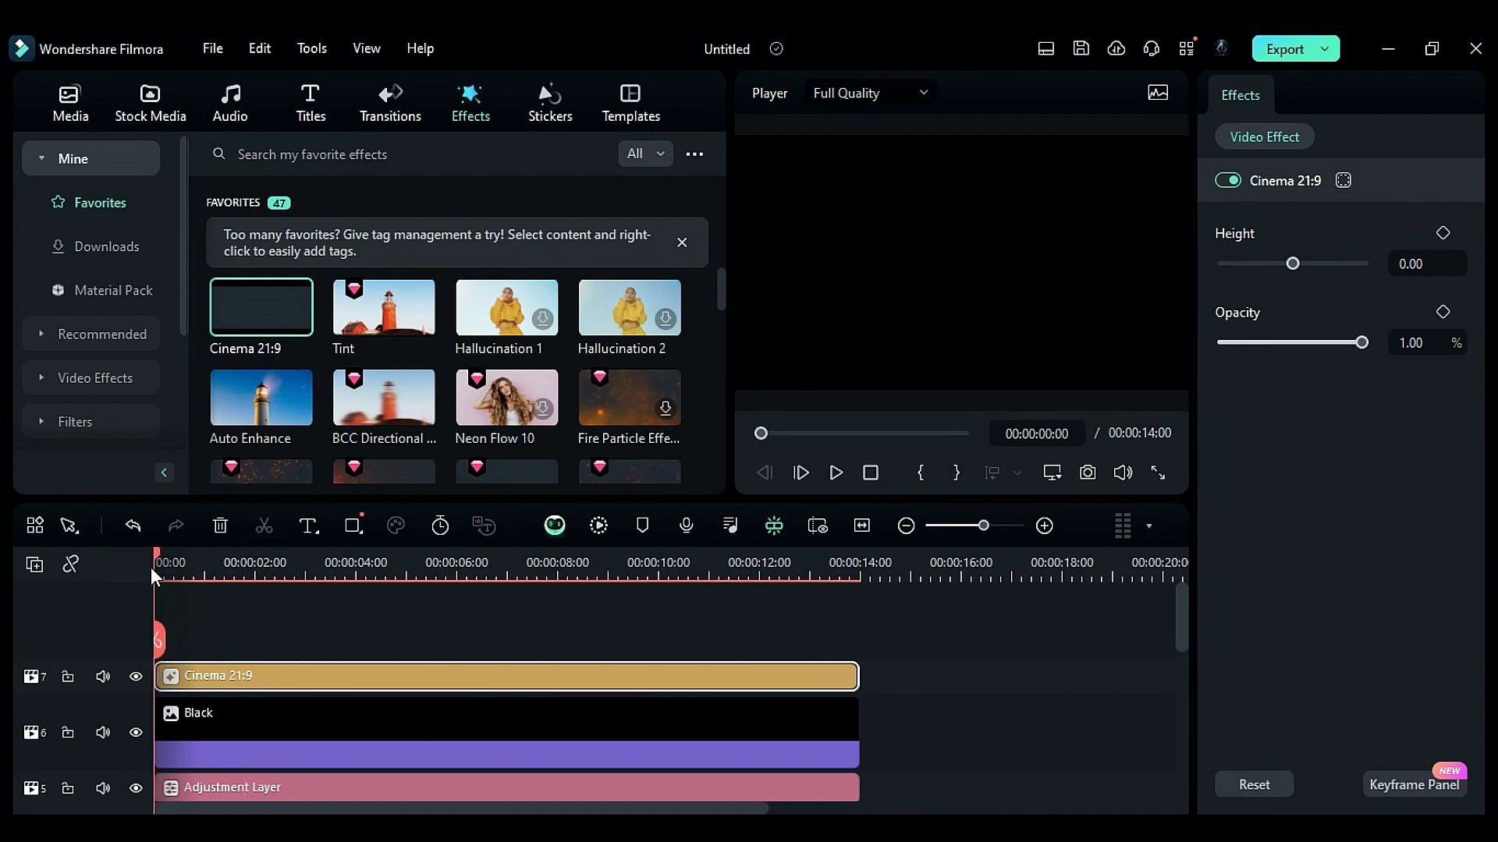
pyautogui.moveTo(160, 556); pyautogui.dragTo(163, 558)
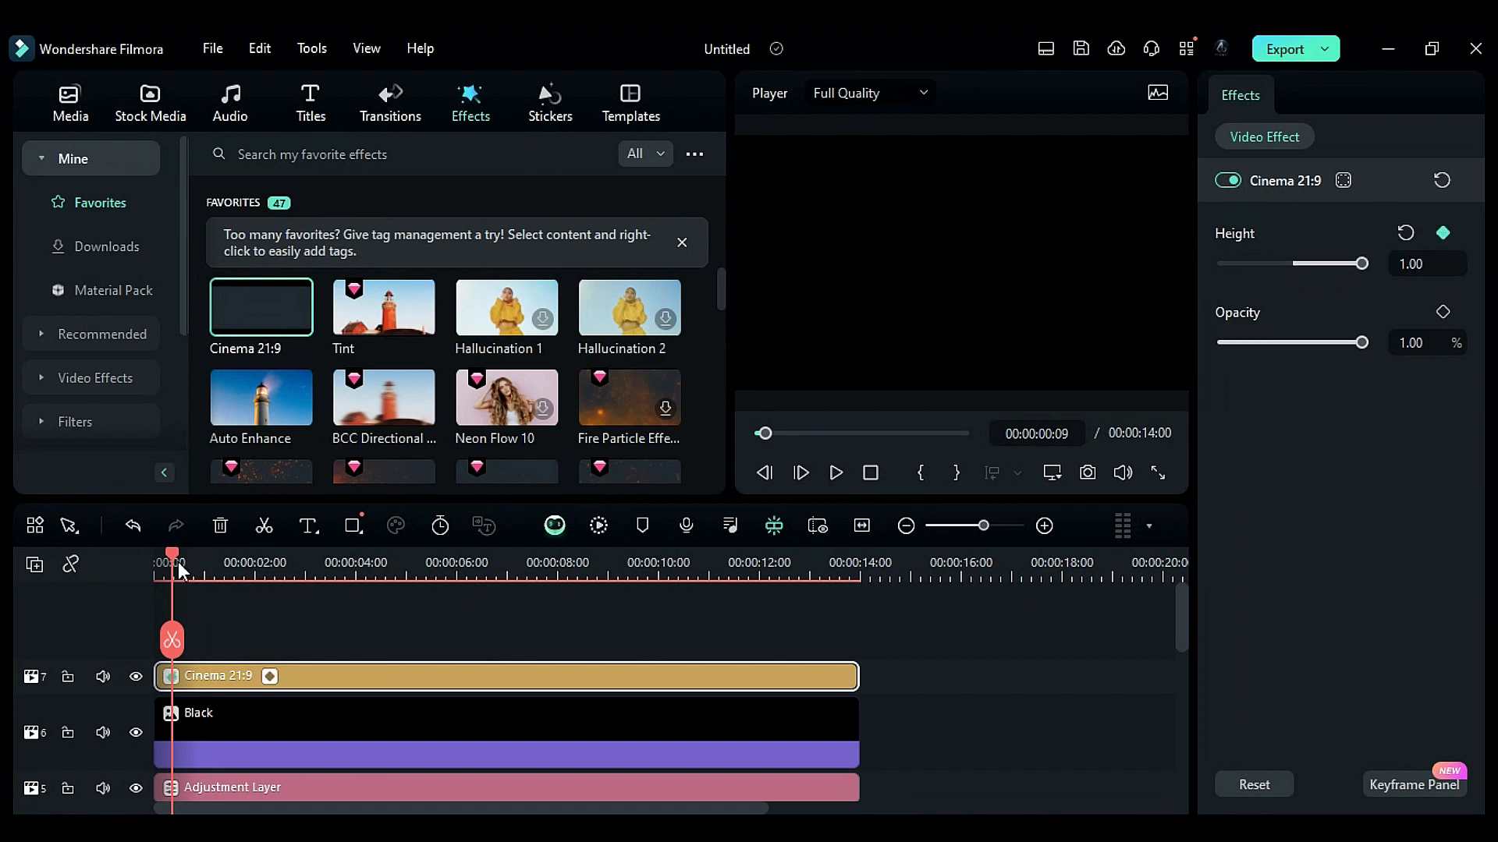
pyautogui.moveTo(172, 564); pyautogui.dragTo(205, 586)
pyautogui.moveTo(1362, 264); pyautogui.dragTo(1223, 264)
# - Generate AI music in the Pop genre with Sentimental and Romance tags, normal tempo, 20 seconds, two tracks
pyautogui.scroll(-5, 273, 681)
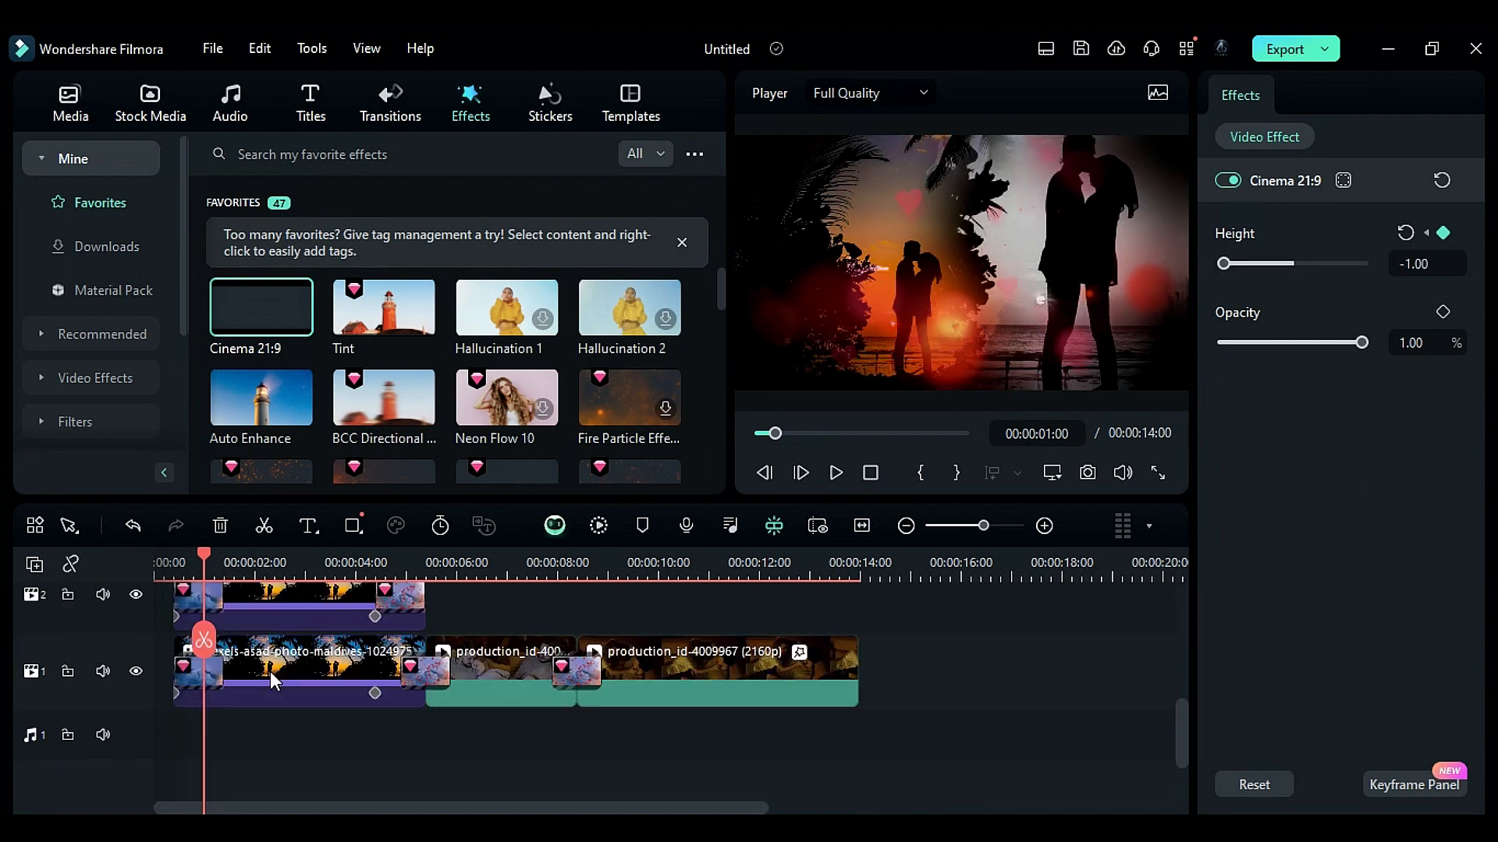
pyautogui.click(226, 122)
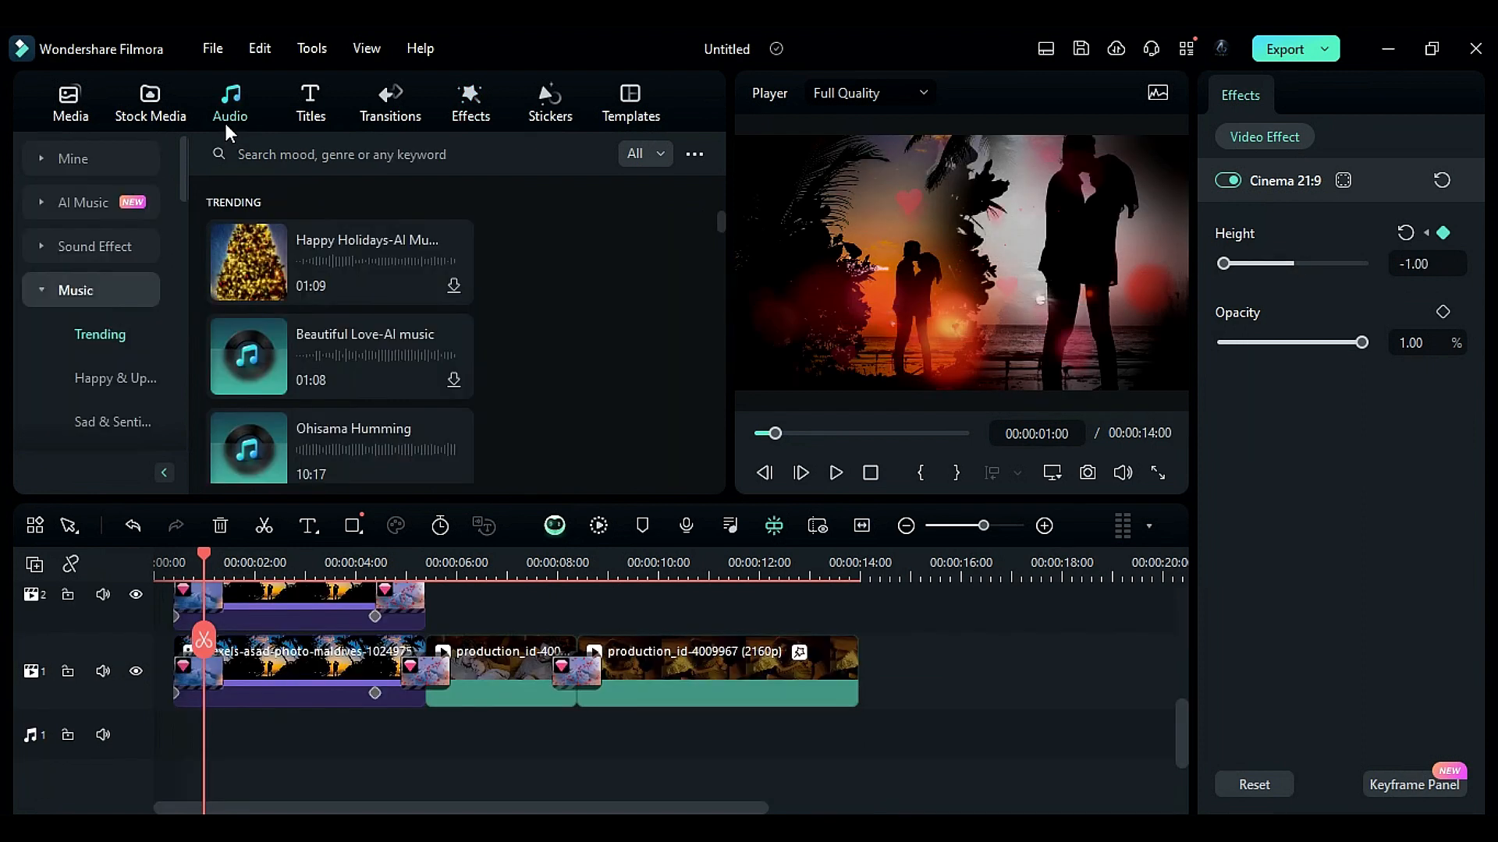
pyautogui.click(145, 197)
pyautogui.click(628, 200)
pyautogui.click(499, 160)
pyautogui.click(540, 200)
pyautogui.click(604, 161)
pyautogui.click(683, 610)
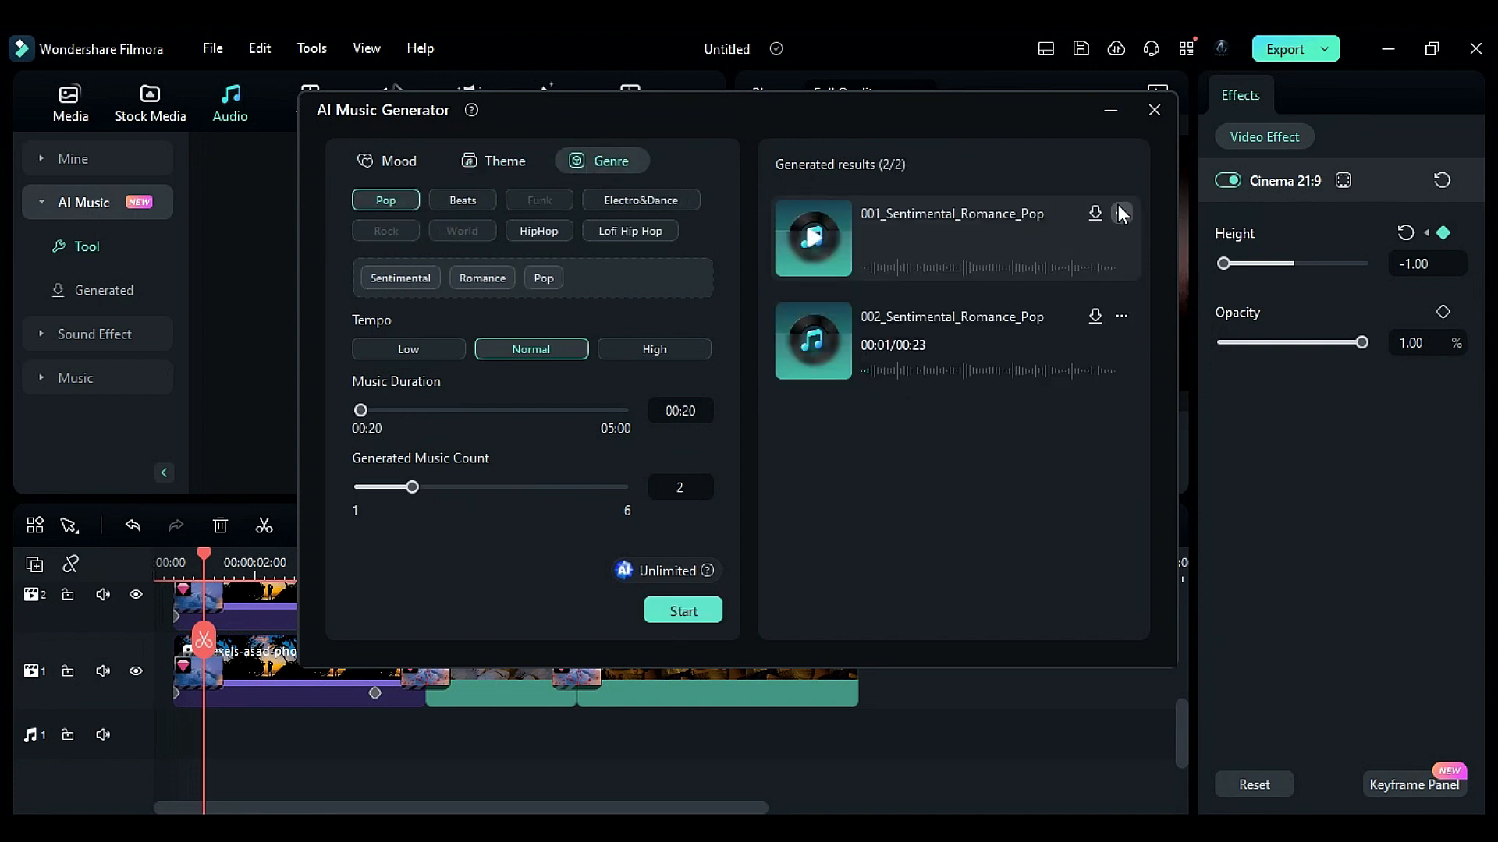
# - Place the 001_Sentimental_Romance_Pop track on the audio track at the start and close the generator
pyautogui.moveTo(1040, 211); pyautogui.dragTo(156, 733)
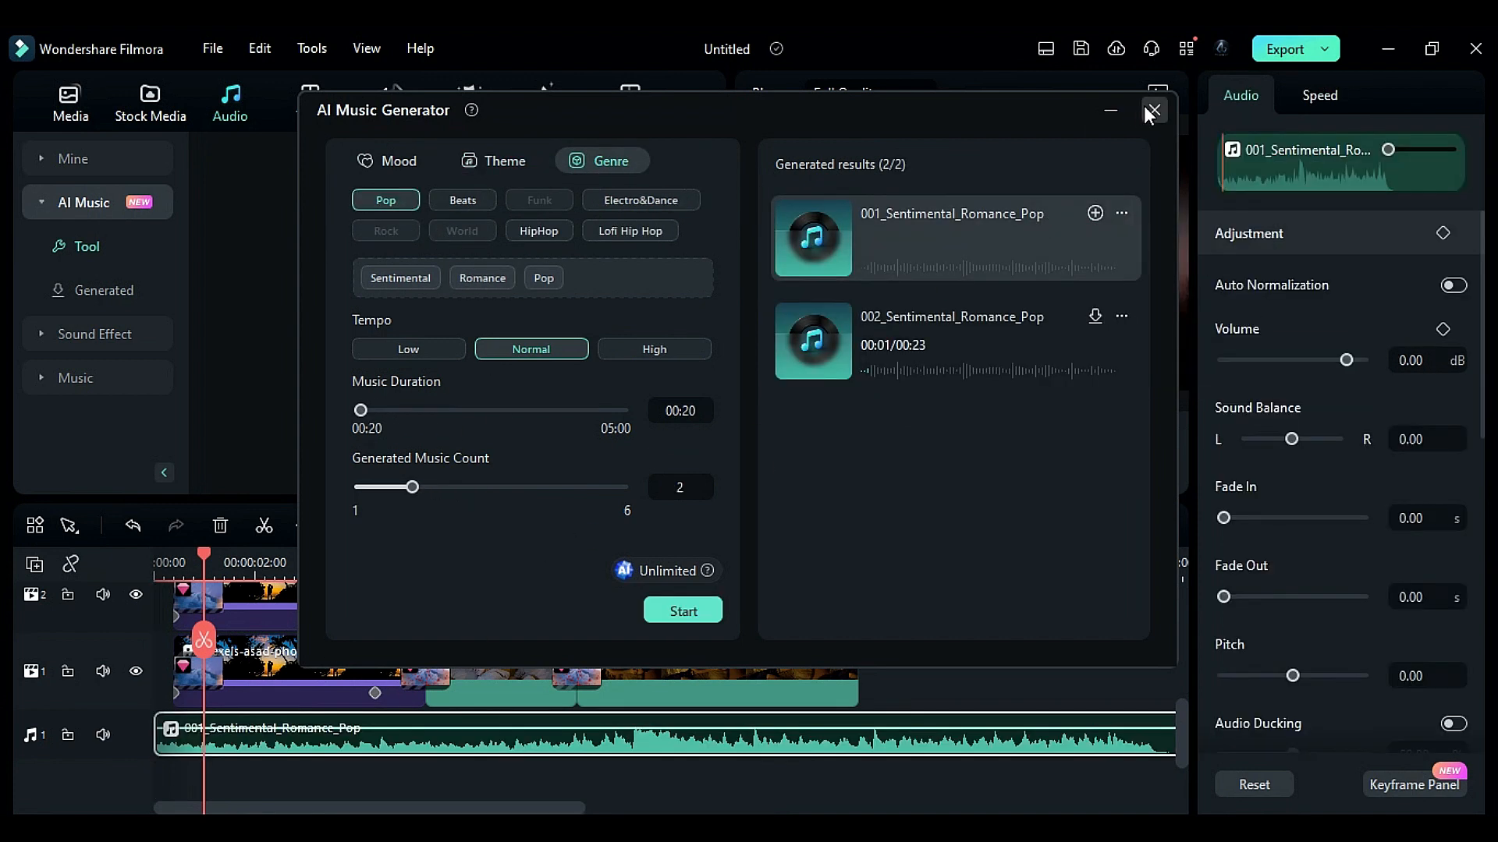
pyautogui.click(1154, 110)
# - Render a preview of the timeline and play it back
pyautogui.click(598, 525)
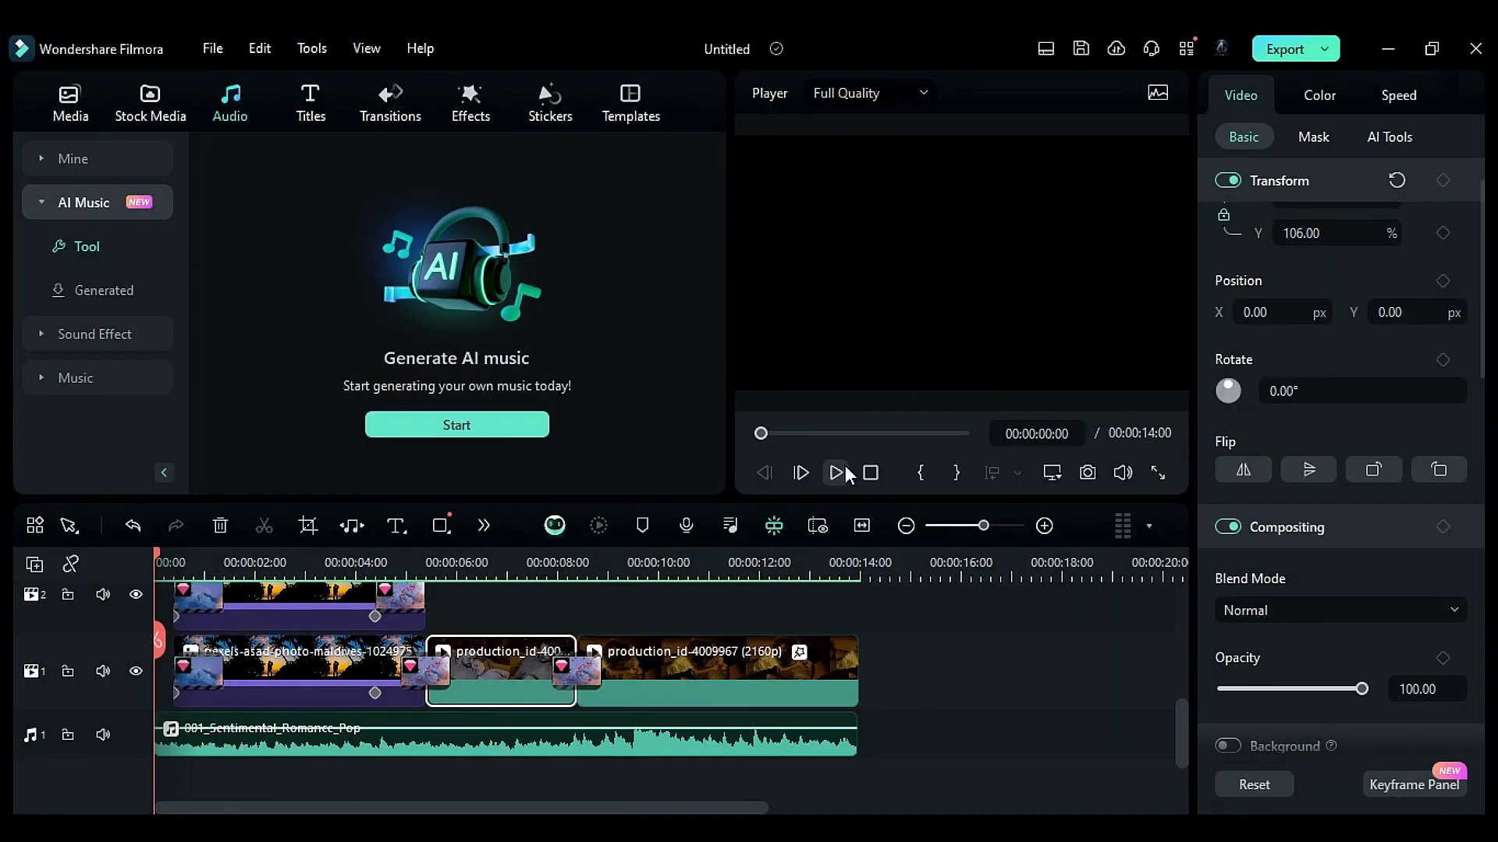
pyautogui.click(839, 470)
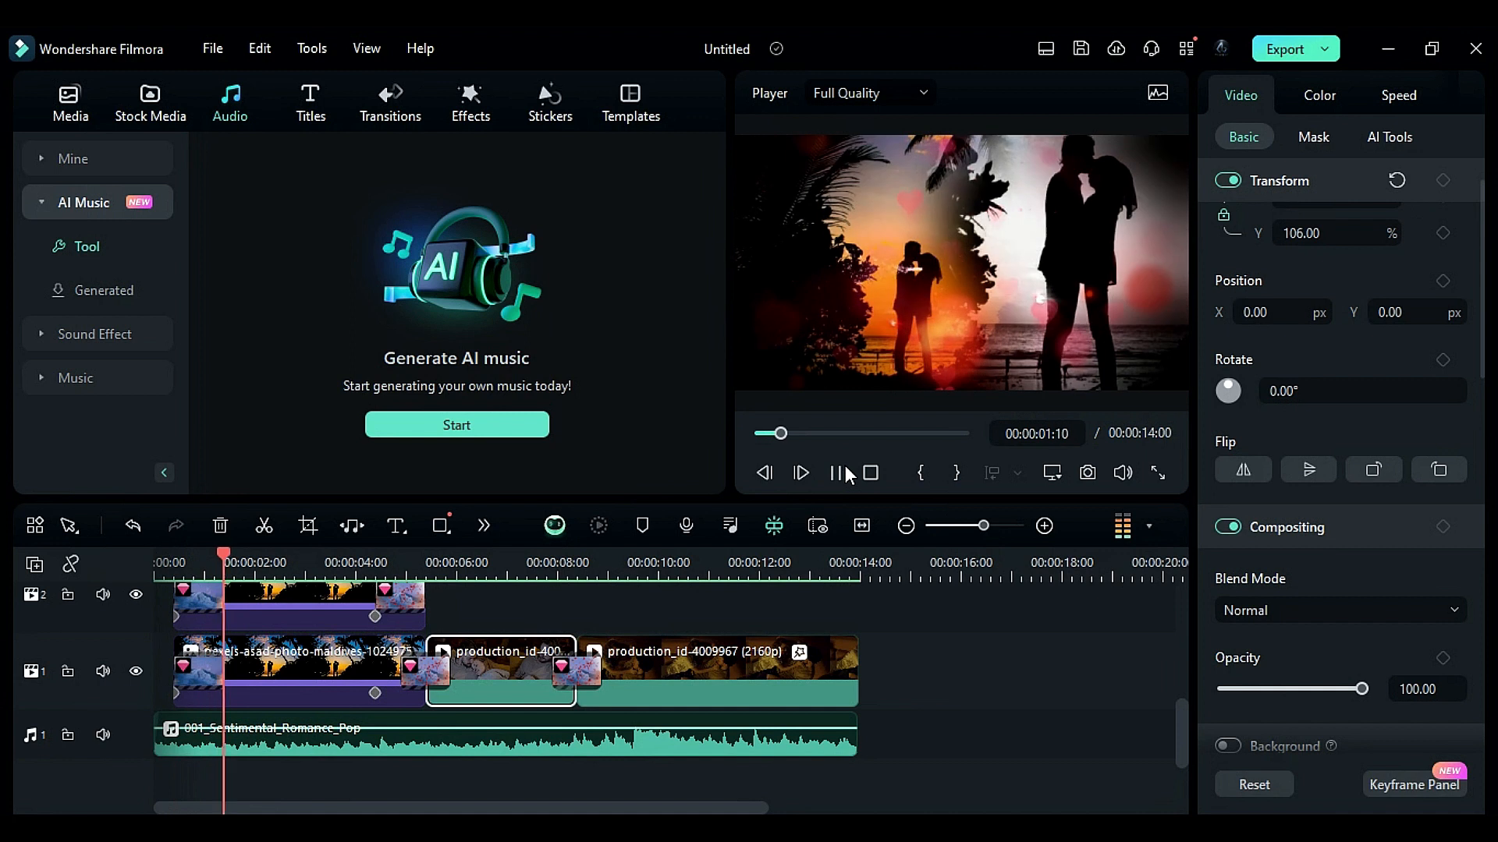